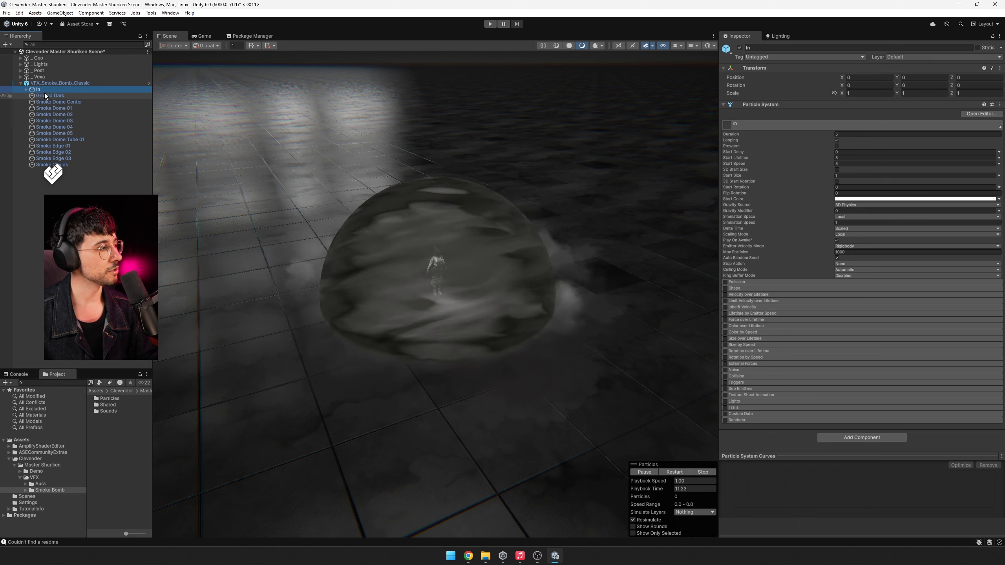
Step: Look at the child systems inside the In group and at the settings of Ground Dark
left_click(26, 90)
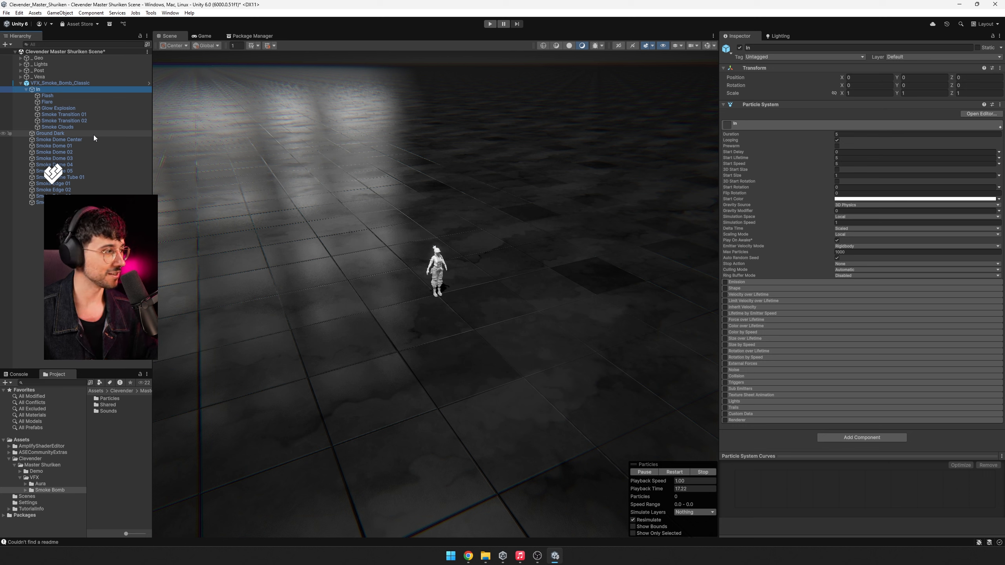
left_click(26, 88)
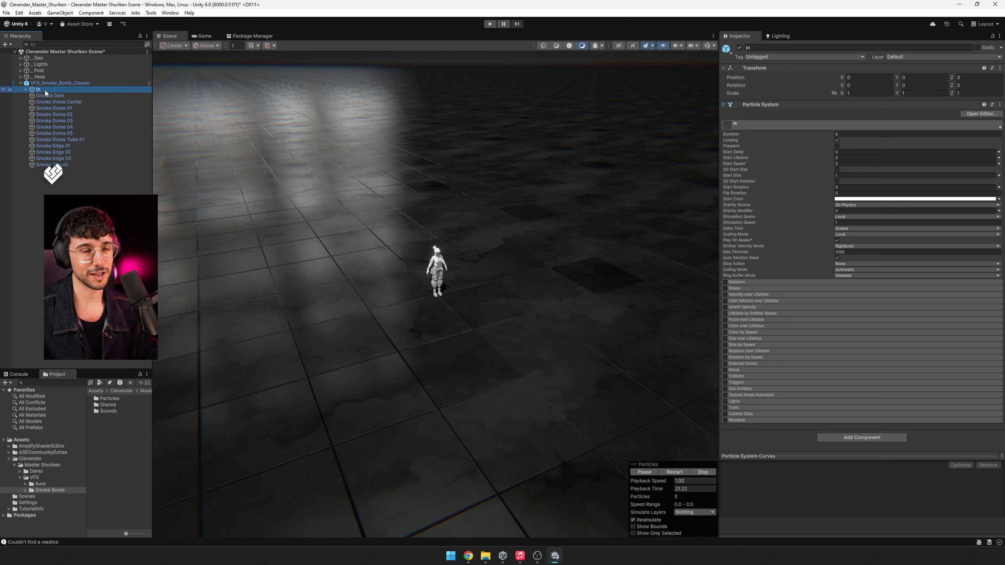
left_click(62, 95)
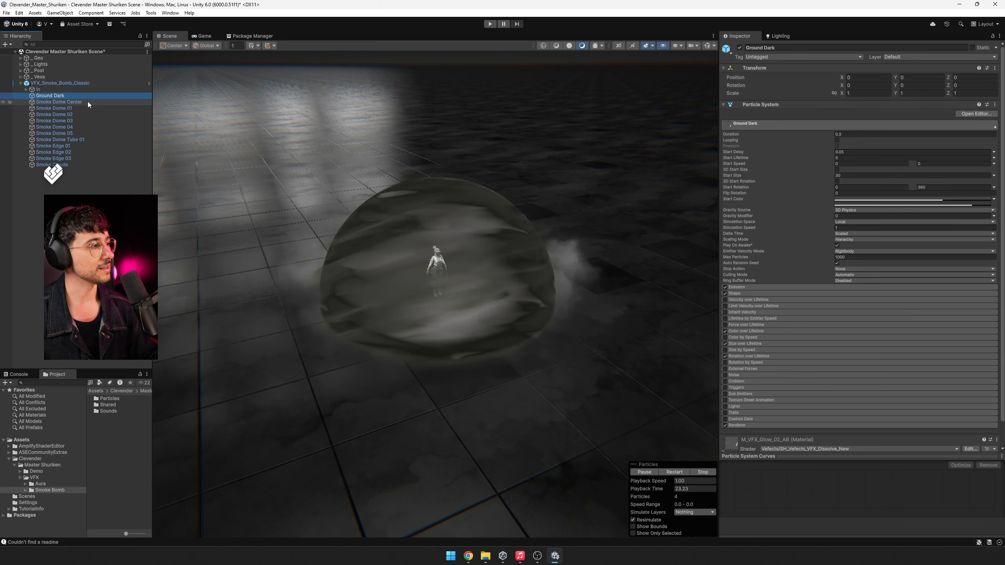
Step: Browse the particle systems of VFX_Smoke_Bomb_Classic one by one, back and forth between Smoke Dome Center and Smoke Clouds
left_click(88, 101)
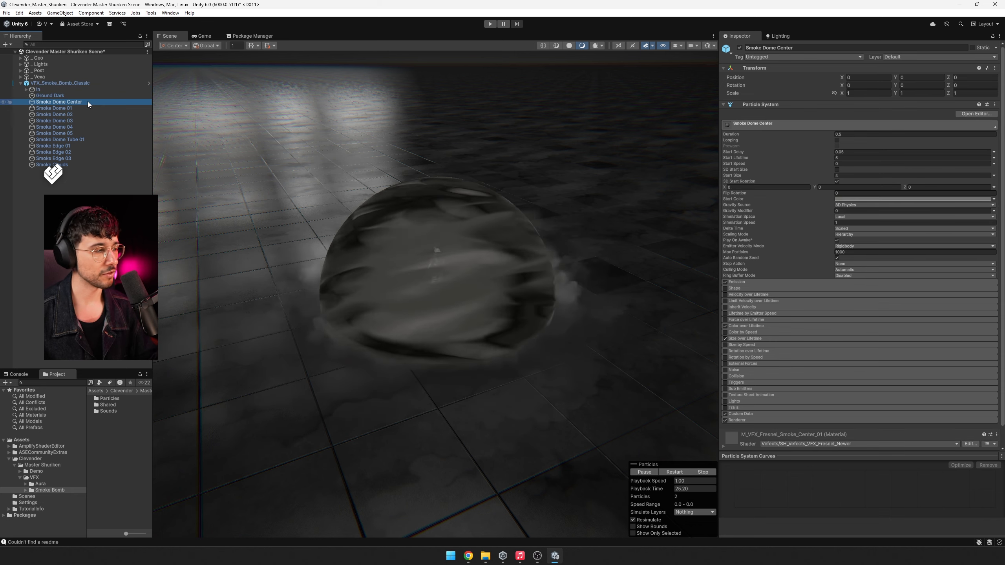
key("Down")
key("Down")
key("Down")
key("Down")
key("Down")
key("Down")
key("Down")
key("Down")
key("Down")
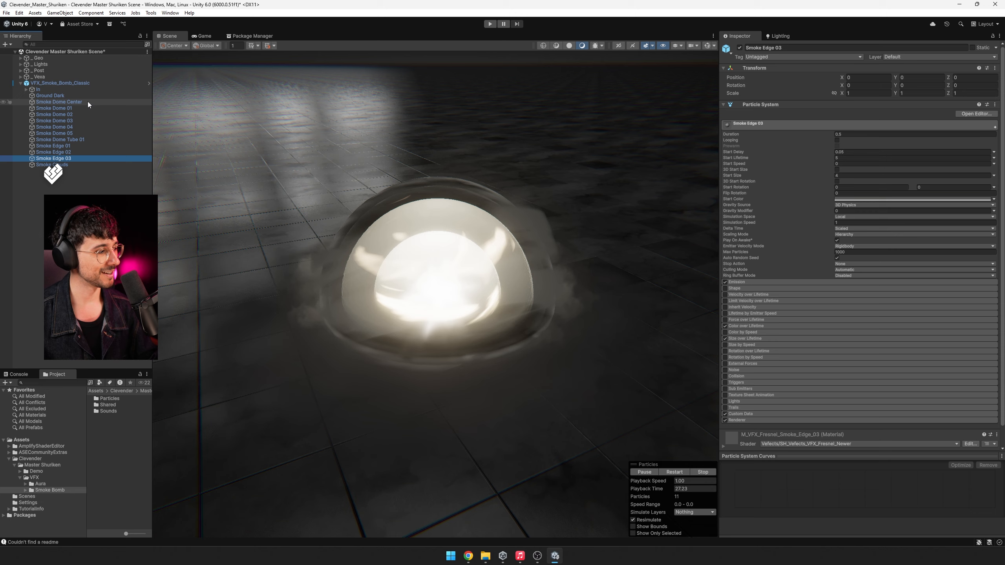
key("Up")
key("Up")
key("Up")
key("Up")
key("Up")
key("Up")
key("Up")
key("Up")
key("Up")
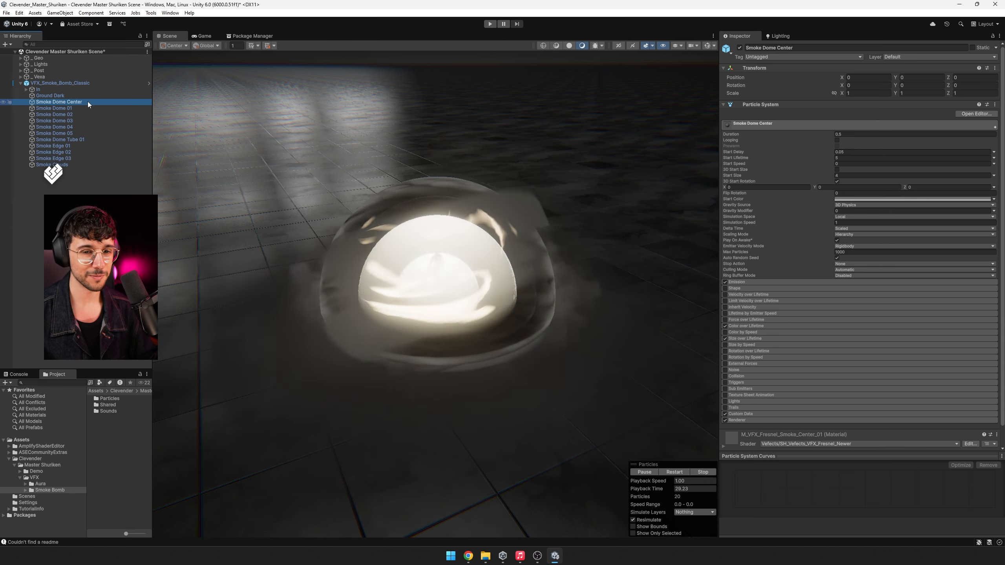
key("Down")
key("Down")
key("Down")
key("Down")
key("Down")
key("Down")
key("Down")
key("Down")
key("Down")
key("Down")
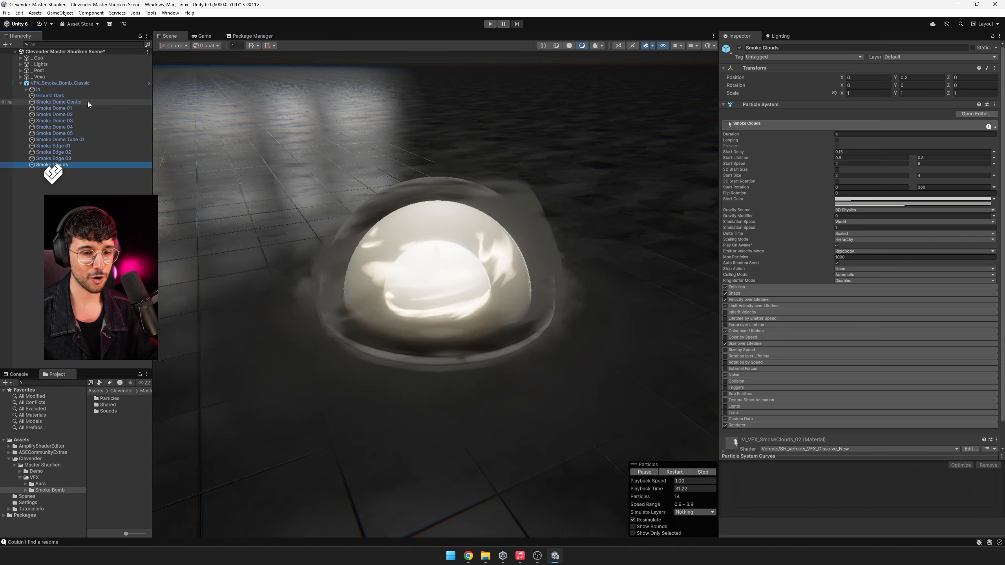
key("Up")
key("Up")
key("Up")
key("Up")
key("Up")
key("Up")
key("Up")
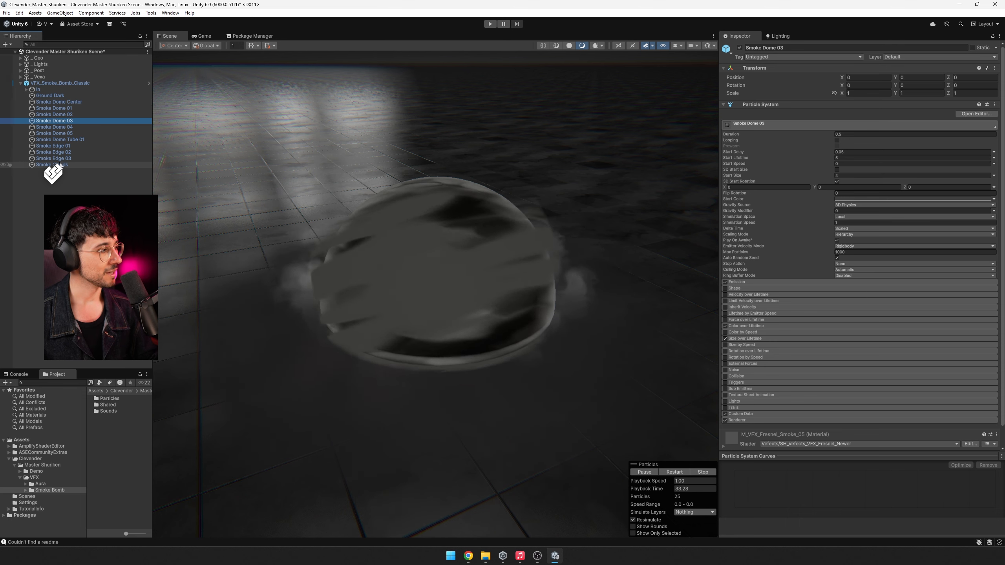
Step: Select Smoke Clouds, play and pause its simulation, and limit the particle preview to only the selected system
left_click(63, 165)
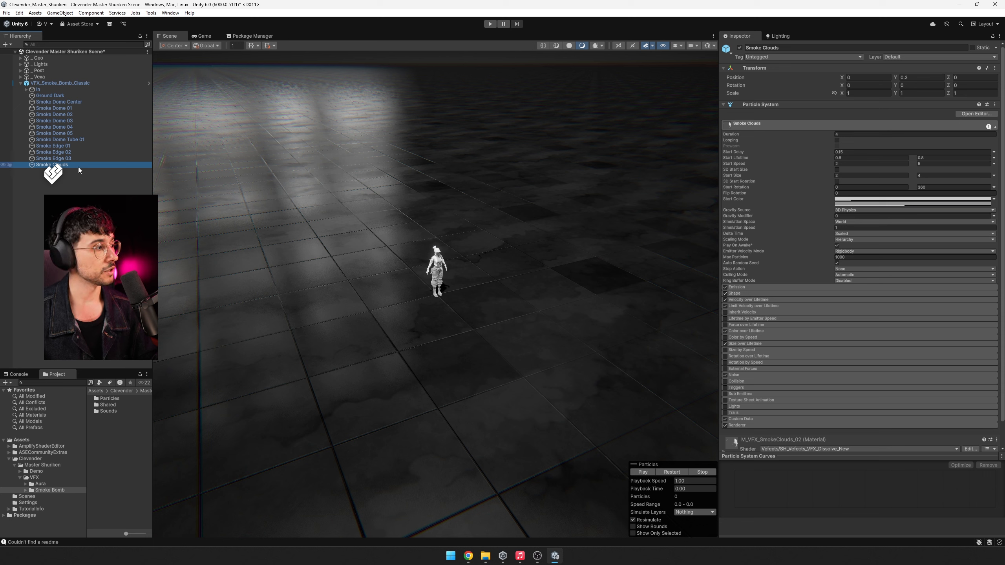
key("comma")
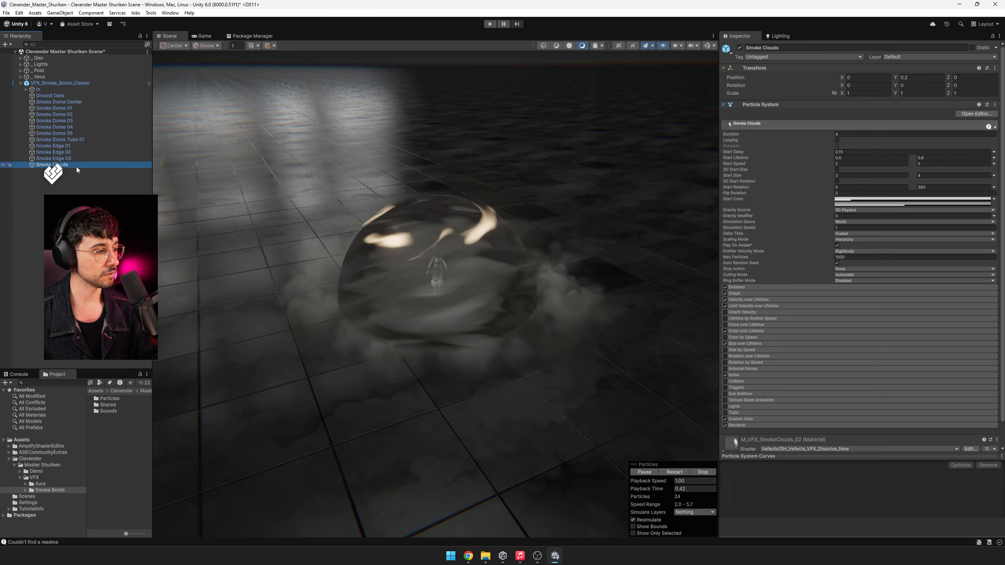
key("period")
key("comma")
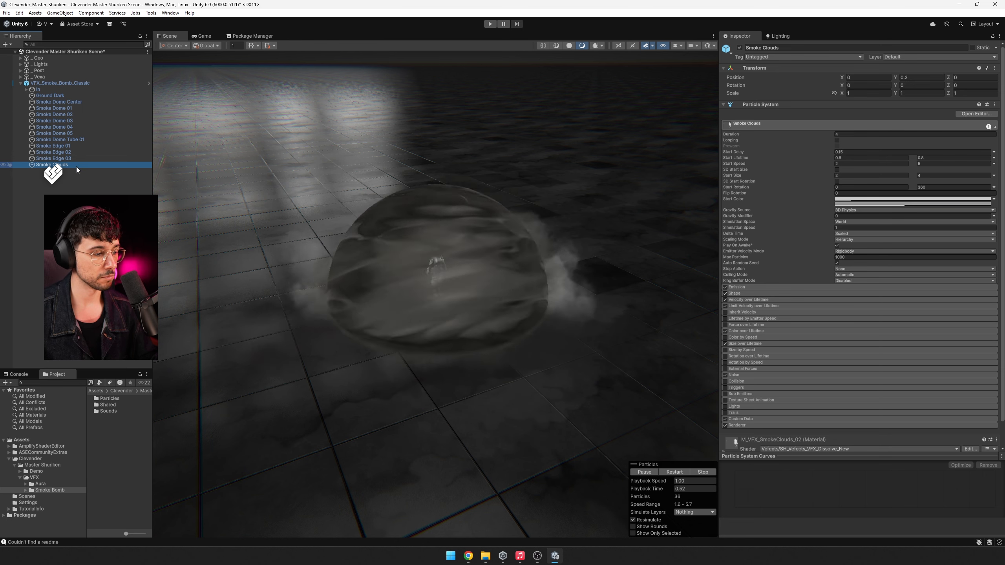
key("comma")
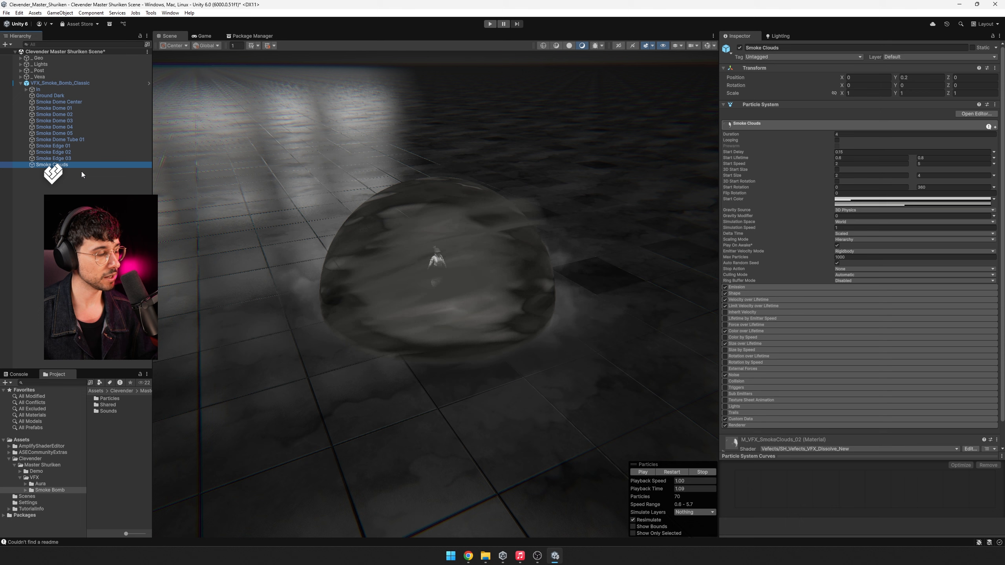
left_click_drag(75, 166, 66, 164)
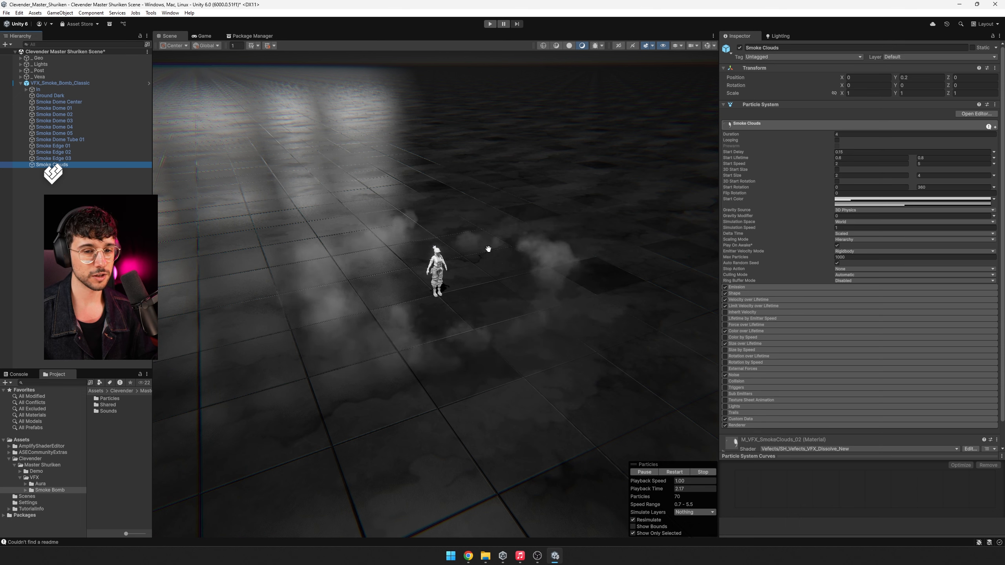
Step: Preview the Smoke Dome 01 to 05 systems and Smoke Dome Tube 01 individually
left_click(73, 115)
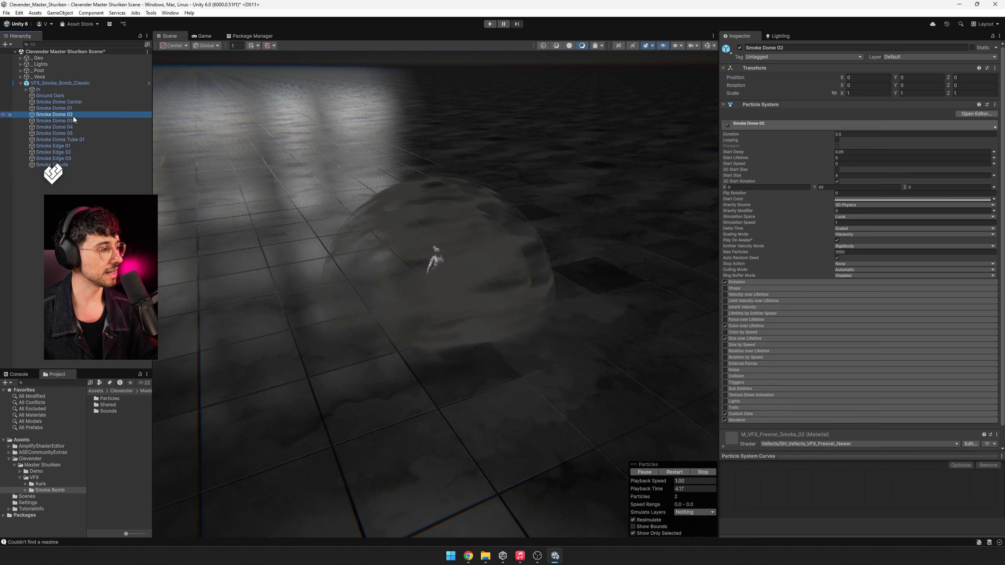
left_click(88, 121)
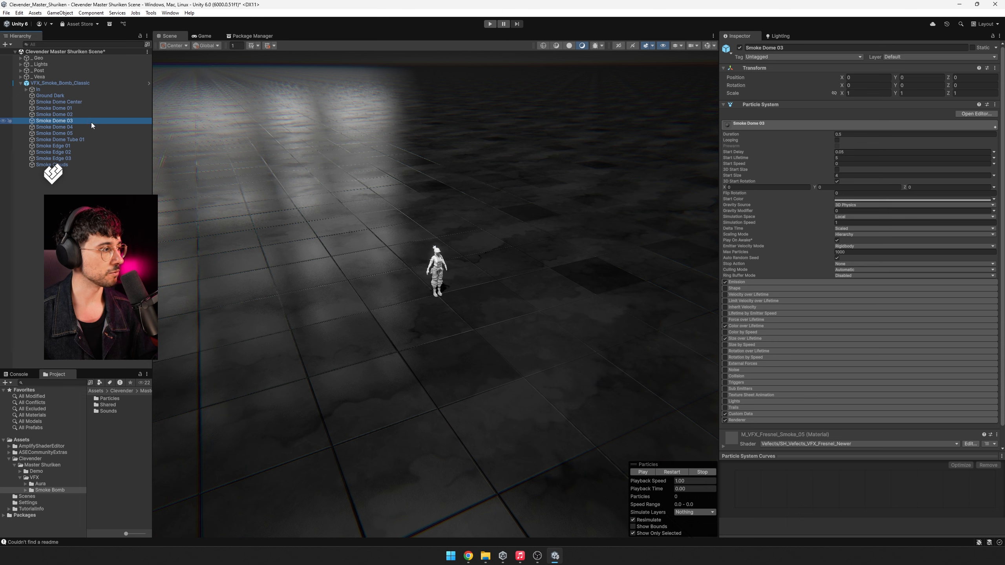
left_click(88, 114)
left_click(87, 110)
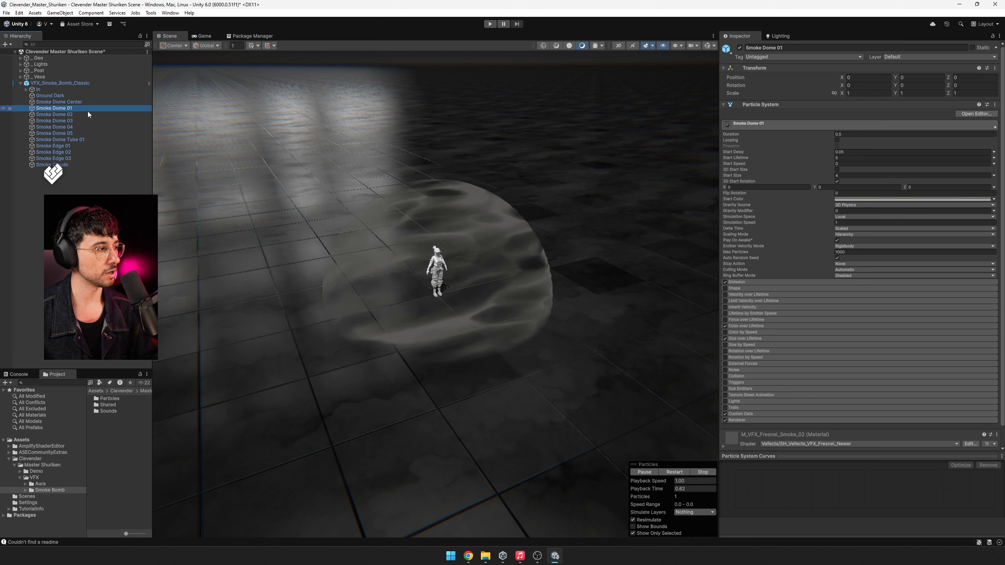
left_click(96, 127)
left_click(97, 134)
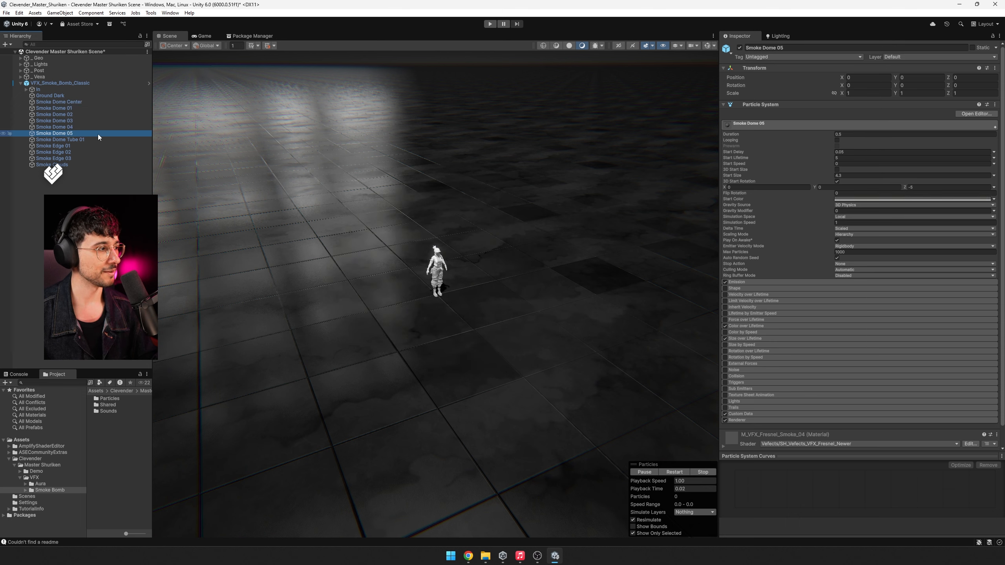
left_click(101, 140)
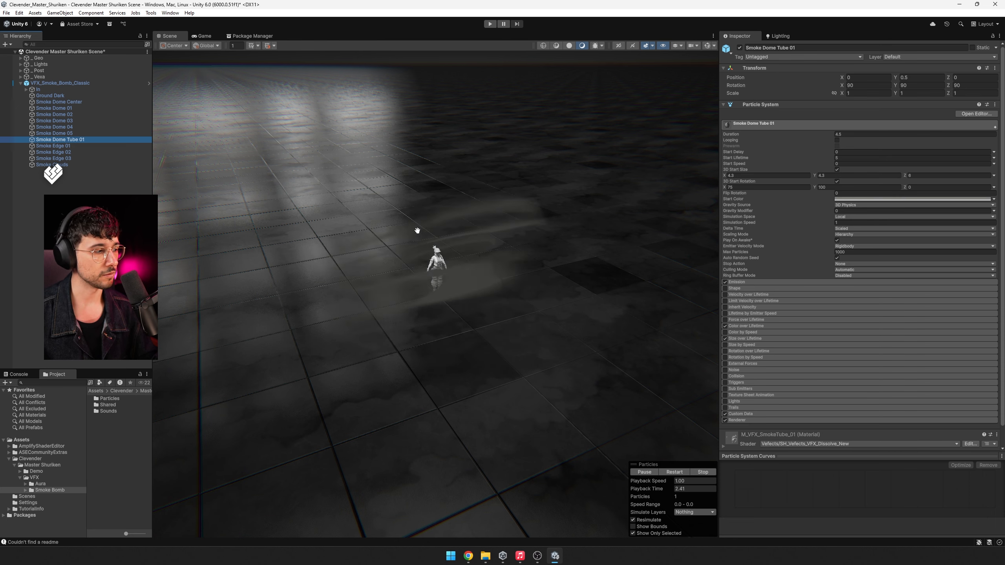
Step: Display the selection outline and wireframe of Smoke Dome Tube 01 in the scene and view its mesh from another angle
middle_click(383, 282)
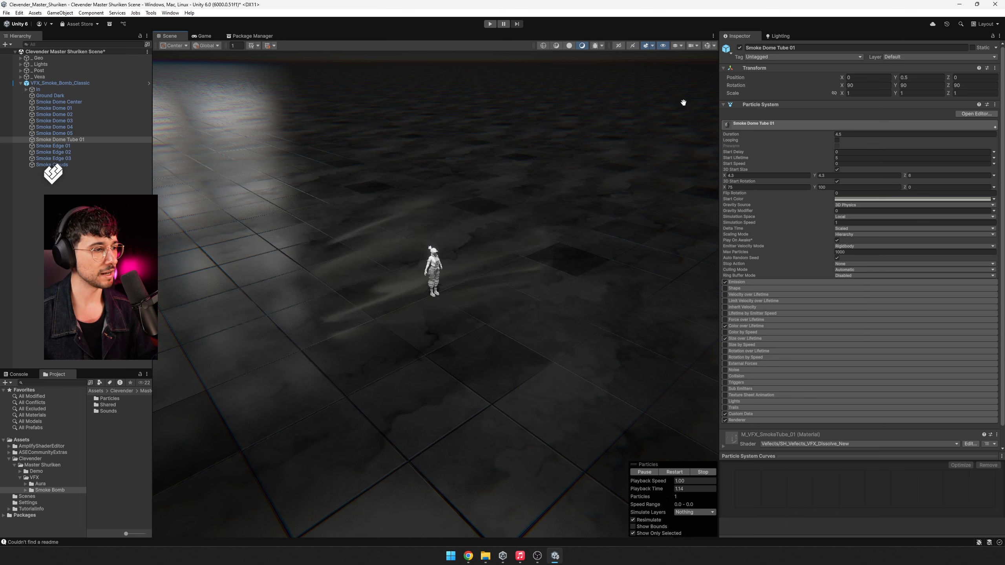
left_click(714, 46)
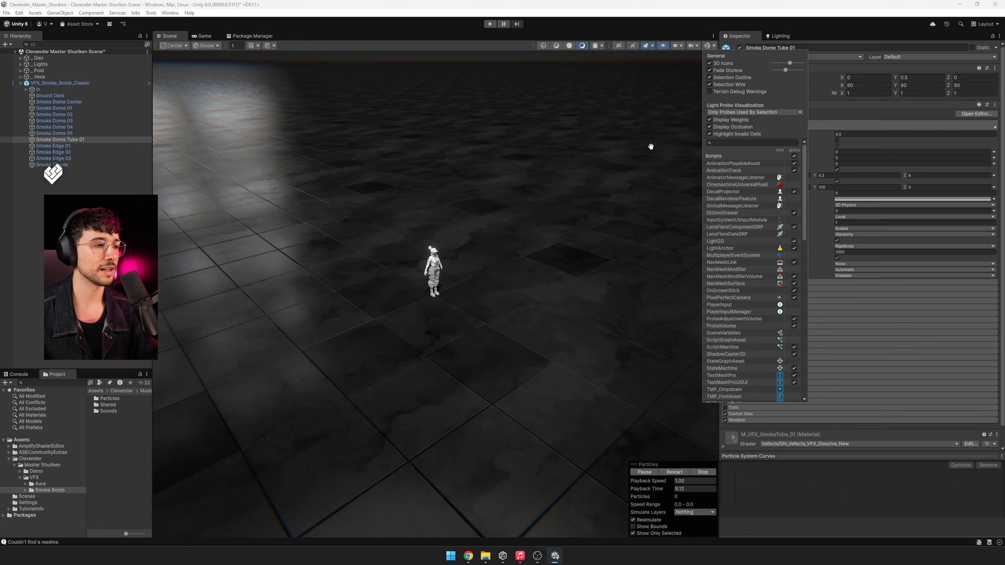
right_click_drag(651, 147, 628, 201)
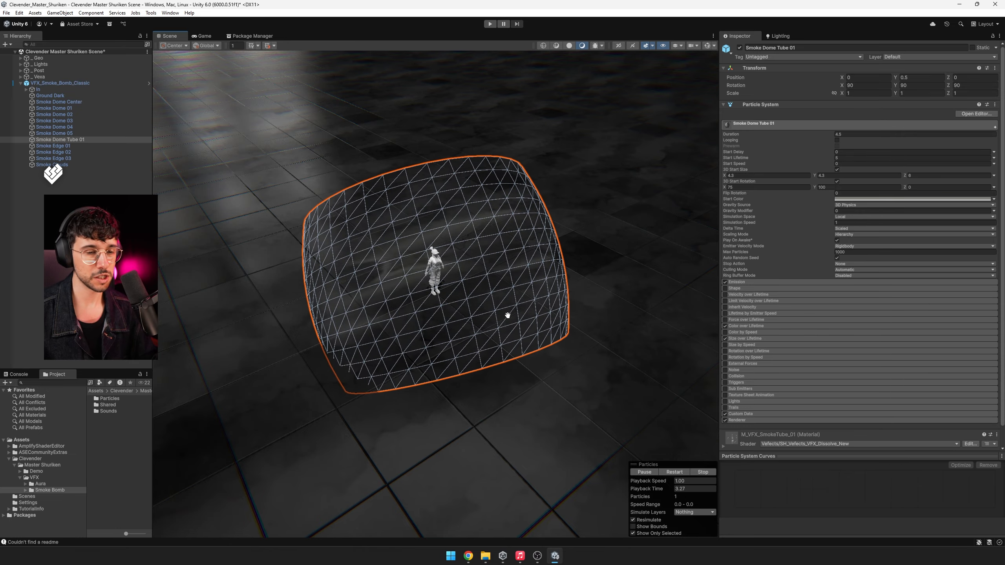
right_click_drag(503, 276, 426, 220)
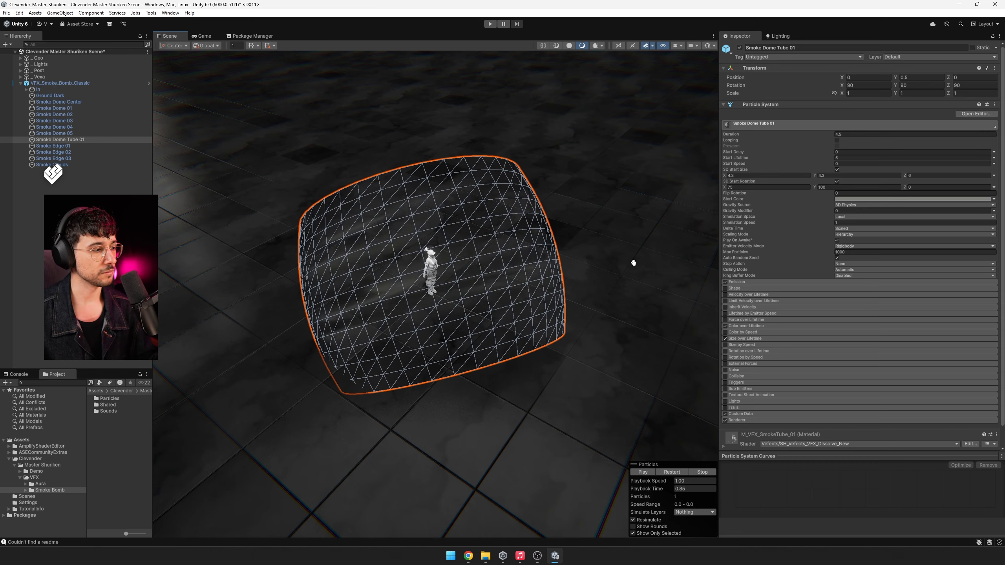
Step: Raise Smoke Dome Tube 01 above the character to a Y position of about 5.86
left_click_drag(633, 263, 596, 227, "alt")
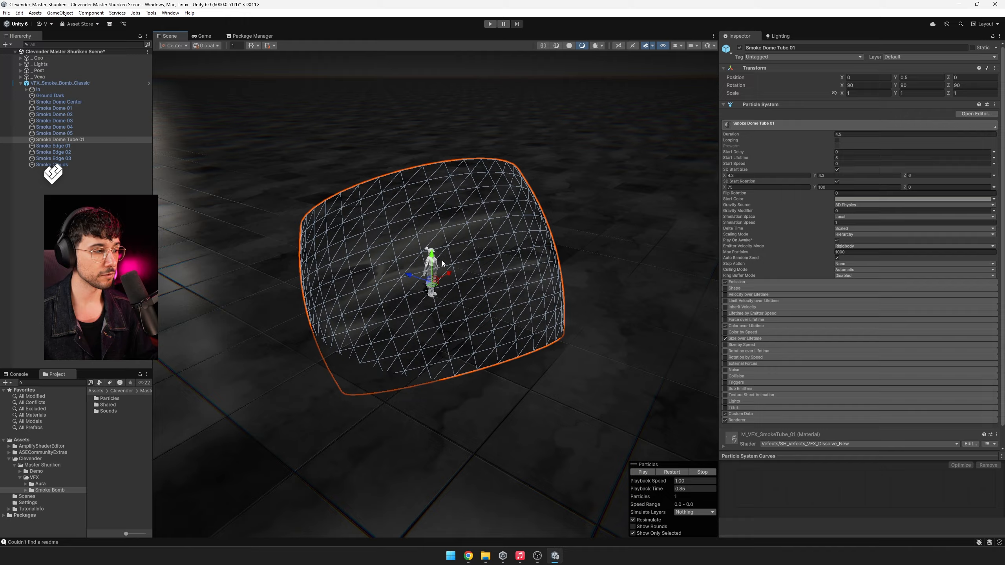
left_click_drag(442, 263, 449, 111)
left_click_drag(492, 179, 509, 163, "alt")
middle_click_drag(509, 164, 520, 258)
left_click_drag(521, 258, 510, 233, "alt")
Step: Rotate Smoke Dome Tube 01 to about X -22.9, Y -245.5, Z 6.8
key("e")
left_click_drag(448, 234, 487, 227)
key("w")
left_click_drag(444, 200, 475, 191)
Step: Try a non-uniform scale on Smoke Dome Tube 01 with X at 1.45, and replay the effect at its original scale
left_click_drag(842, 93, 892, 93)
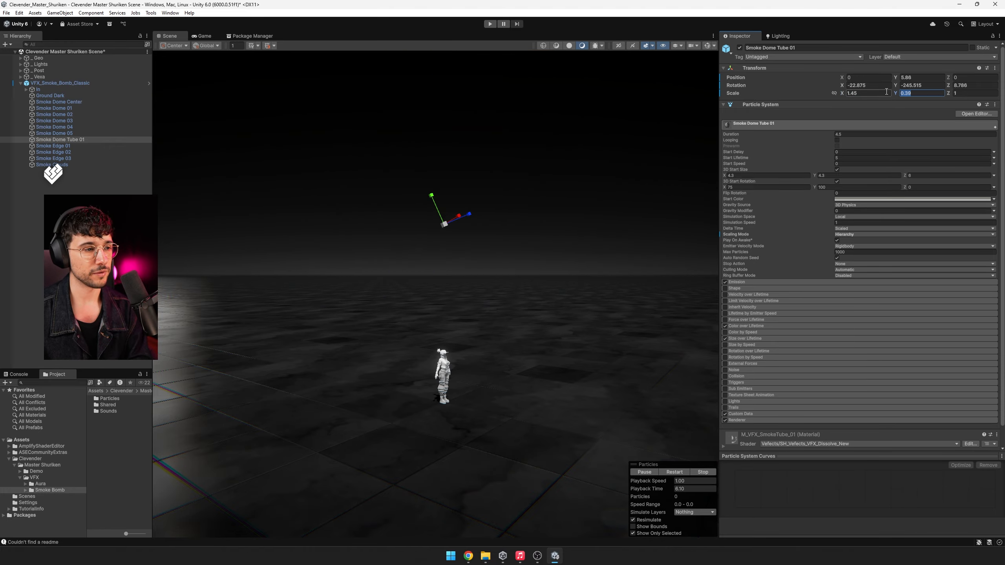
left_click(685, 470)
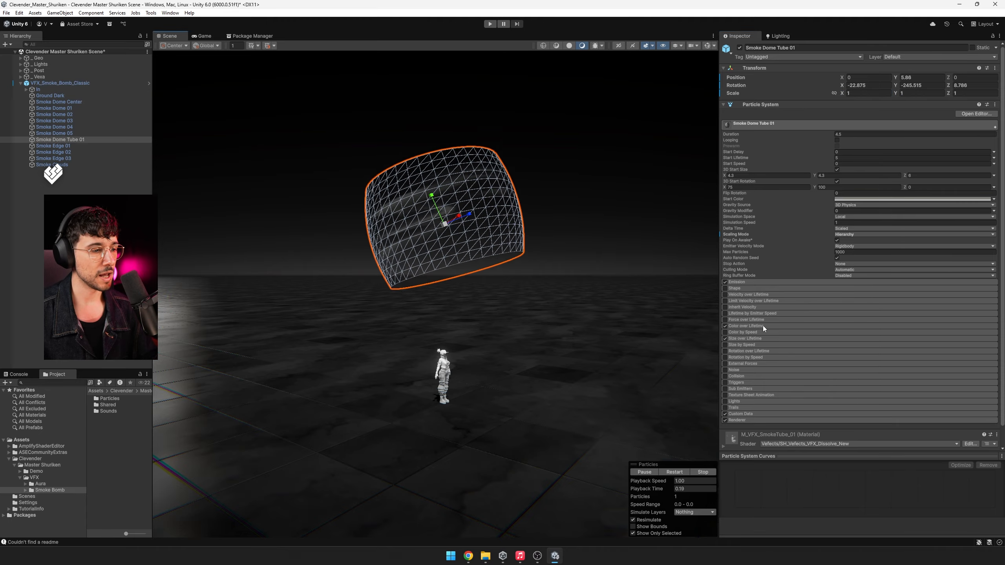
Step: Set the Scaling Mode of Smoke Dome Tube 01 to Shape
left_click(852, 235)
left_click(857, 260)
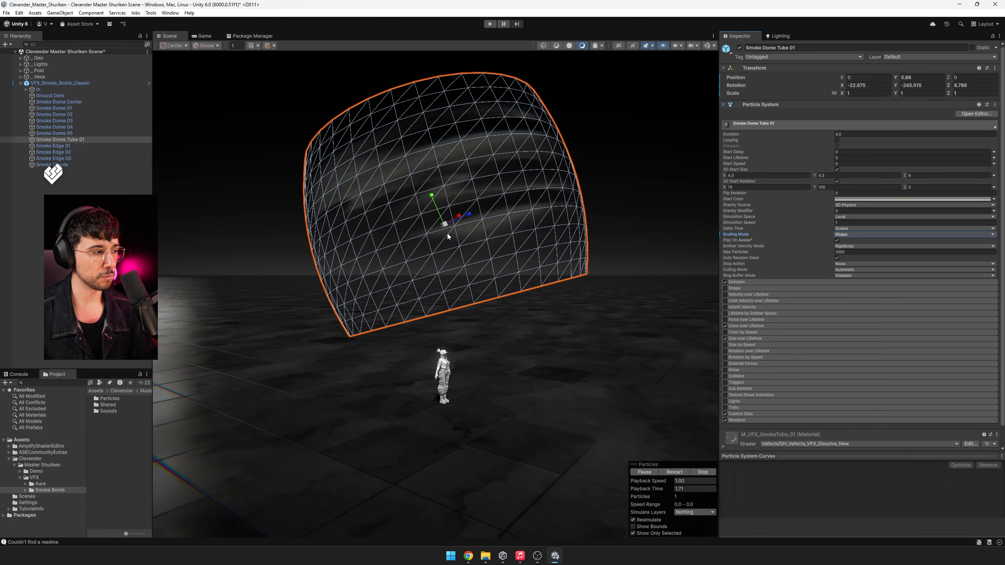
Step: Try scaling Smoke Dome Tube 01 uniformly down to about 0.46, replay the effect, and undo the scale
left_click_drag(445, 224, 432, 241)
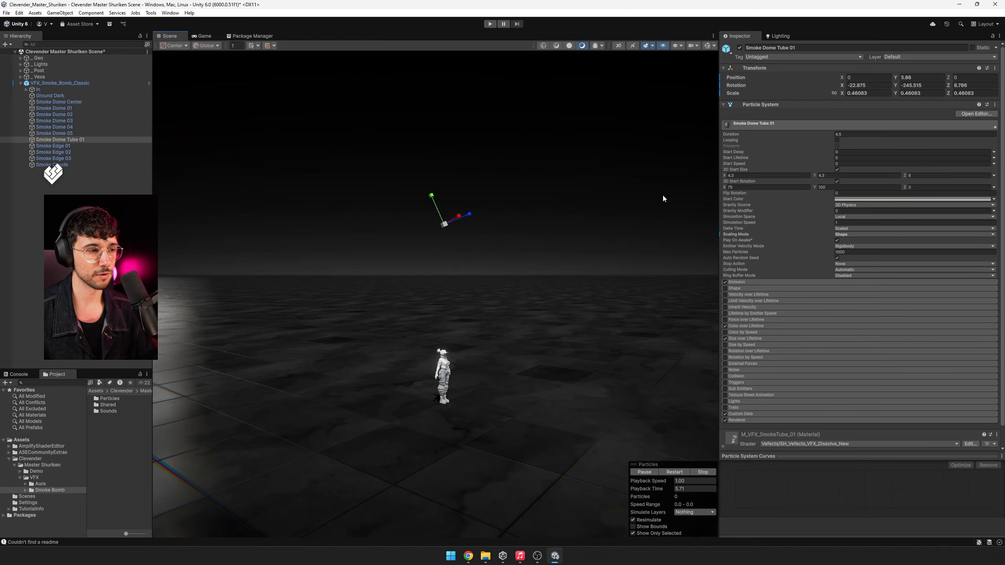
key("slash")
key("ctrl+z")
key("slash")
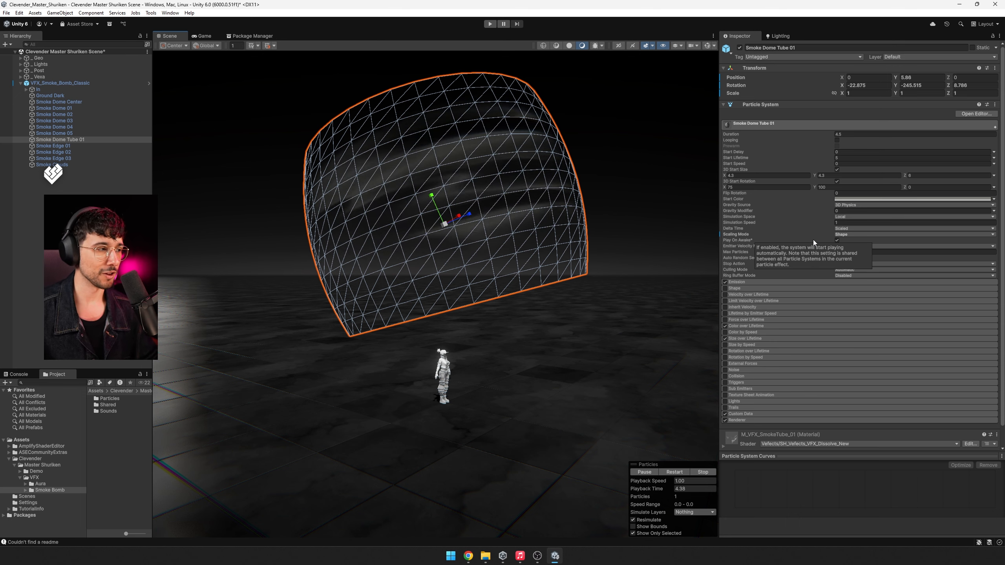
Step: In the Renderer module of Smoke Dome Tube 01, set Render Alignment to Local and replay the effect
scroll(845, 348, "down", 1)
left_click(752, 399)
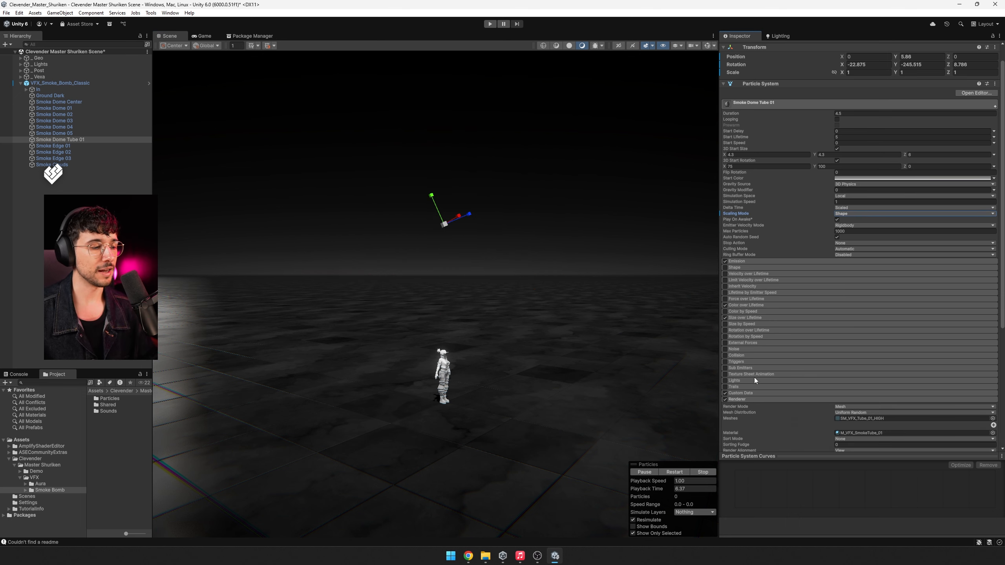
scroll(754, 377, "down", 6)
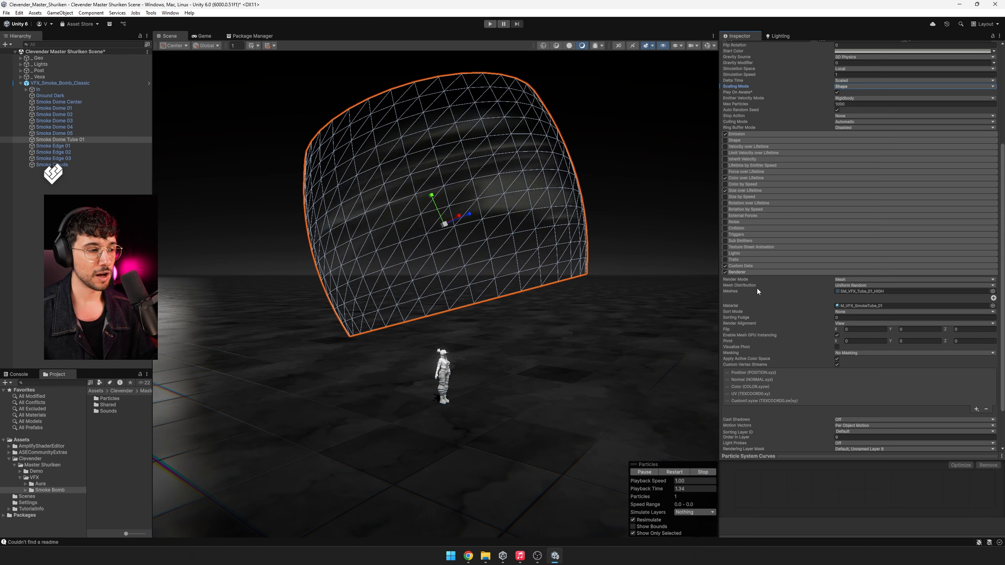
scroll(786, 297, "down", 3)
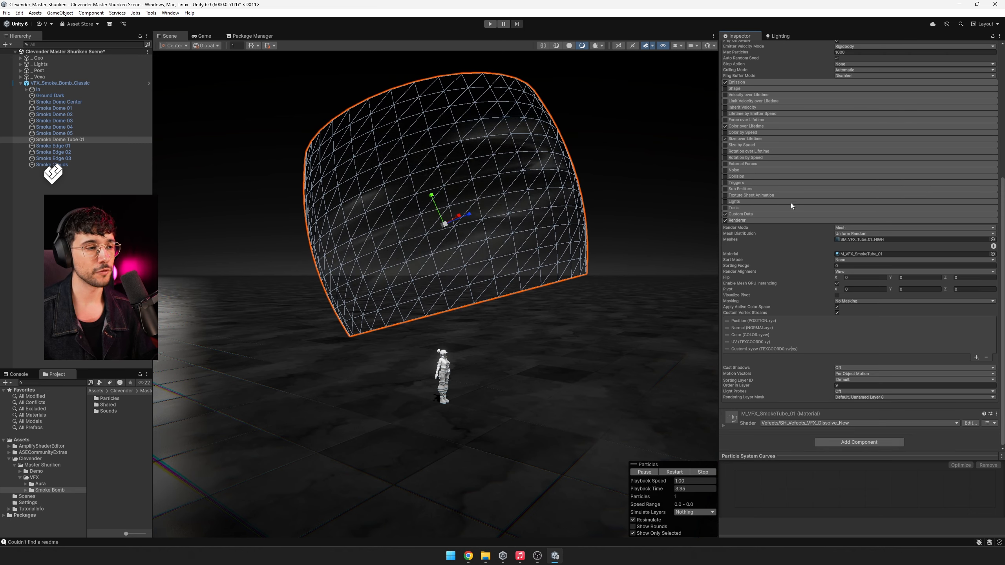
scroll(792, 207, "up", 10)
scroll(785, 254, "down", 10)
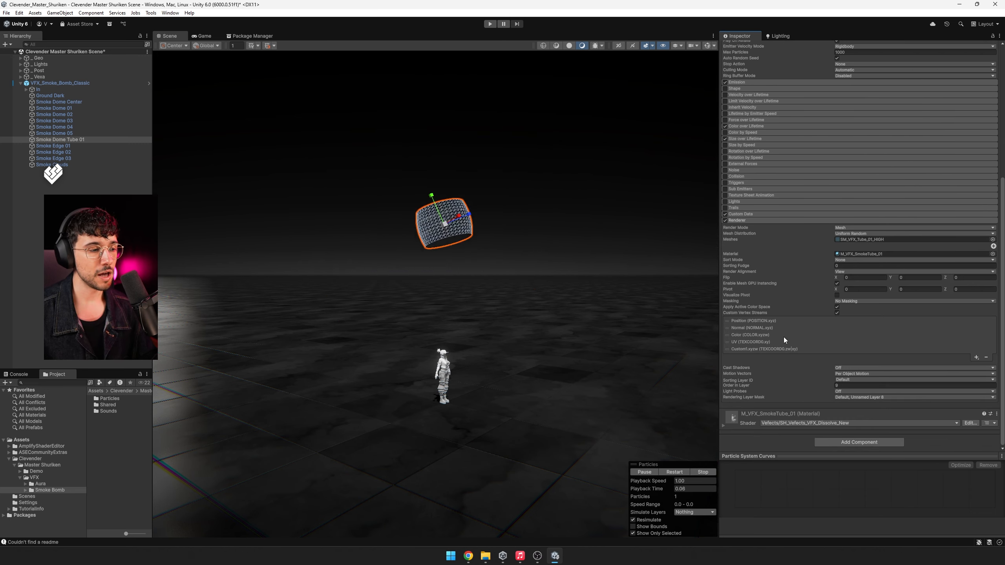
key("comma")
left_click(741, 271)
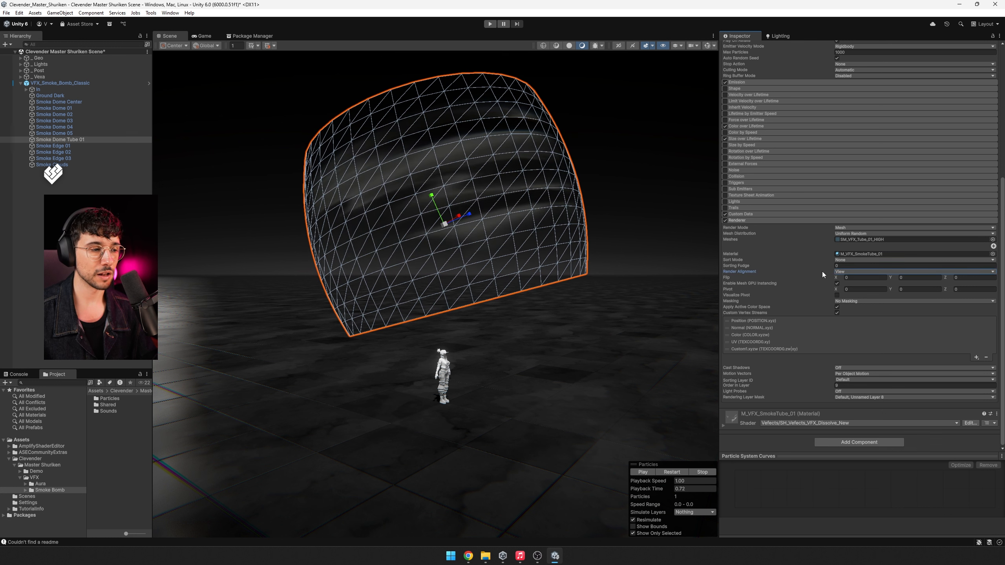
left_click(847, 272)
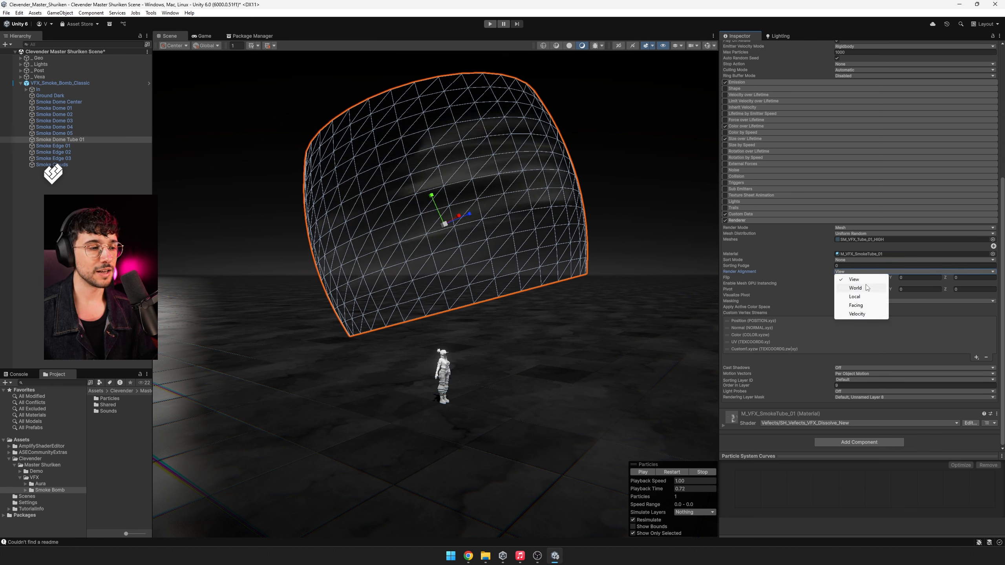
left_click(855, 297)
key("comma")
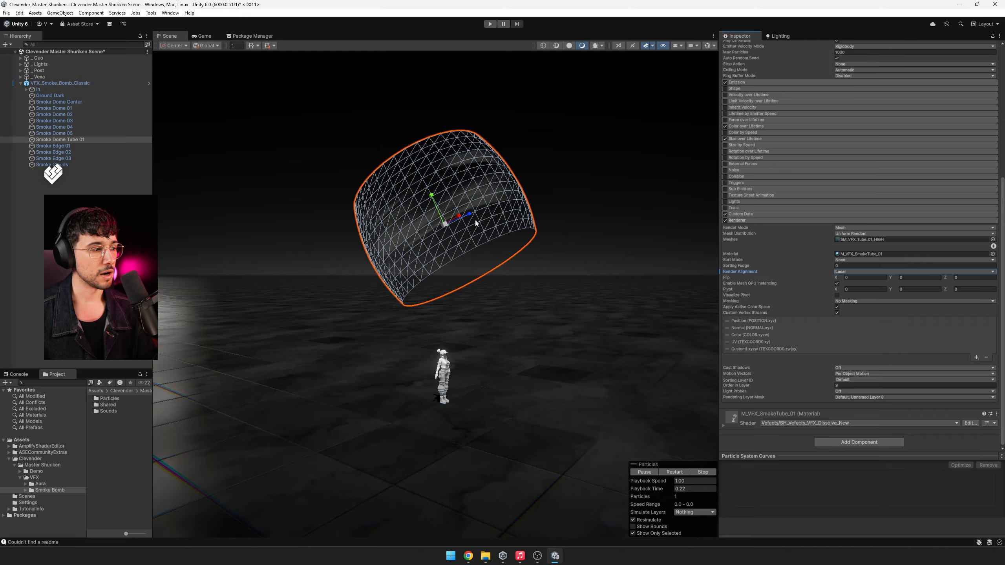
Step: Try rotating Smoke Dome Tube 01 to about X 44.9, Y -343.1, Z -196.5 with local alignment and replay the effect
key("e")
left_click_drag(446, 216, 488, 188)
key("comma")
left_click_drag(595, 196, 653, 241, "alt")
key("comma")
scroll(523, 256, "down", 5)
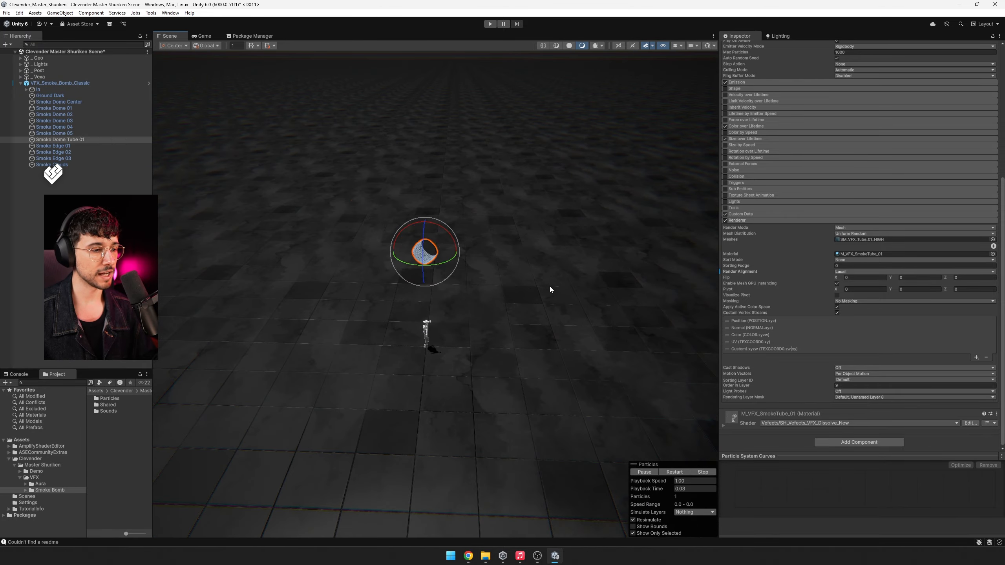
Step: Set the Render Alignment of Smoke Dome Tube 01 to View and replay the effect from a different viewing angle
key("comma")
left_click(841, 271)
left_click(851, 278)
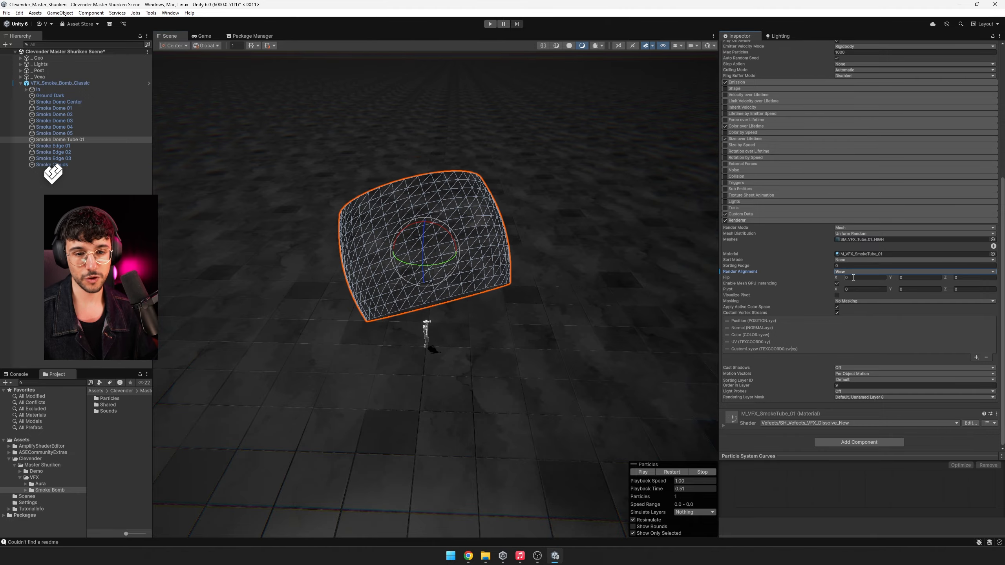
left_click_drag(534, 278, 629, 288, "alt")
key("comma")
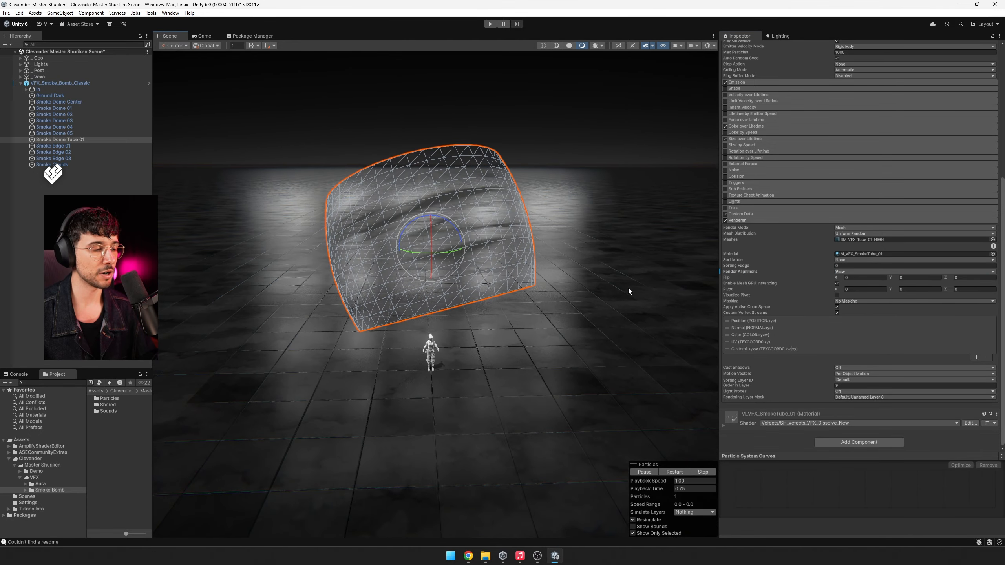
Step: Reset Smoke Dome Tube 01 to position Y 0 and rotation 0 on all three axes
scroll(815, 220, "up", 5)
scroll(815, 221, "up", 3)
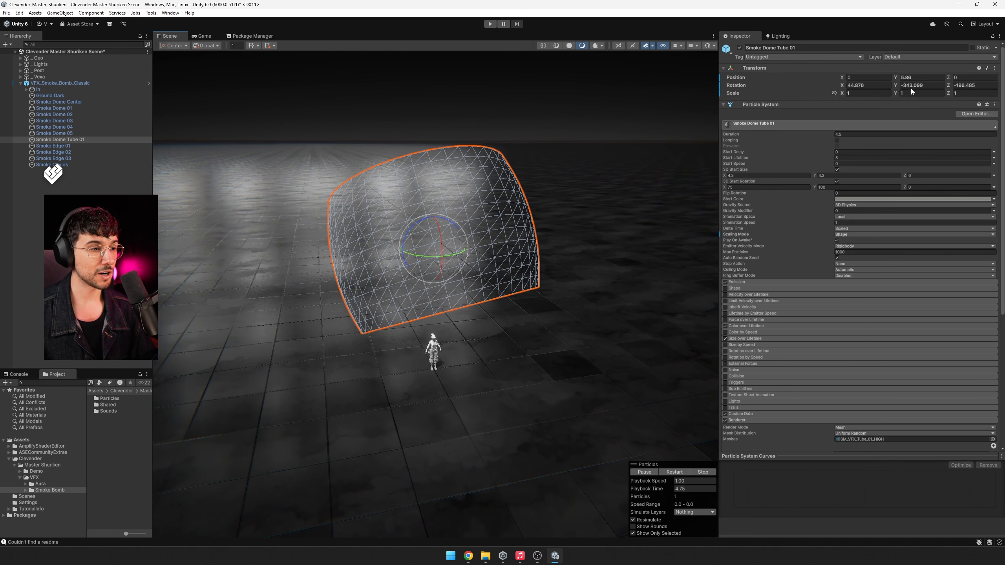
left_click(916, 78)
type("0")
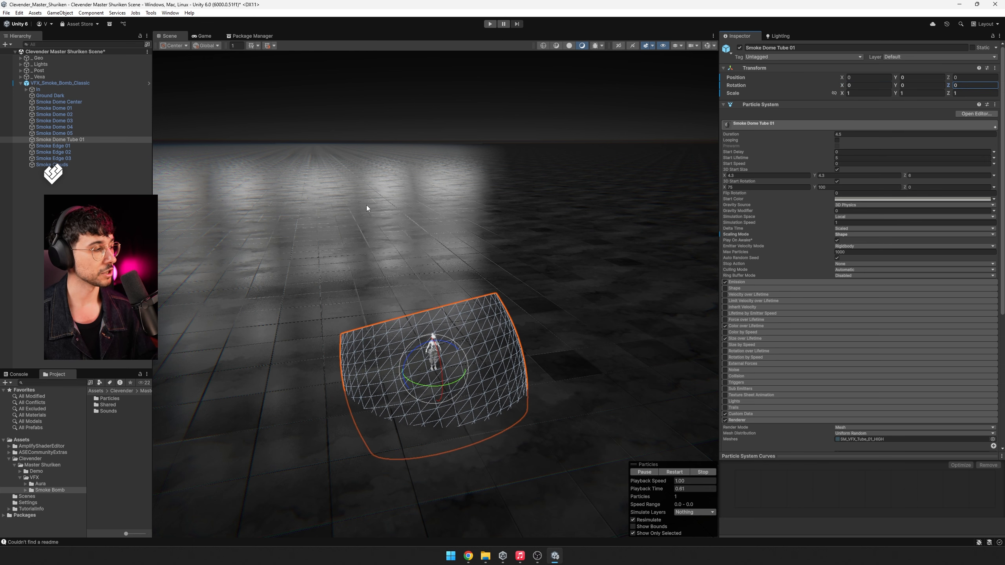
Step: Expand the In group and preview its Flash particle system on its own, pausing playback at 0.08
left_click(31, 90)
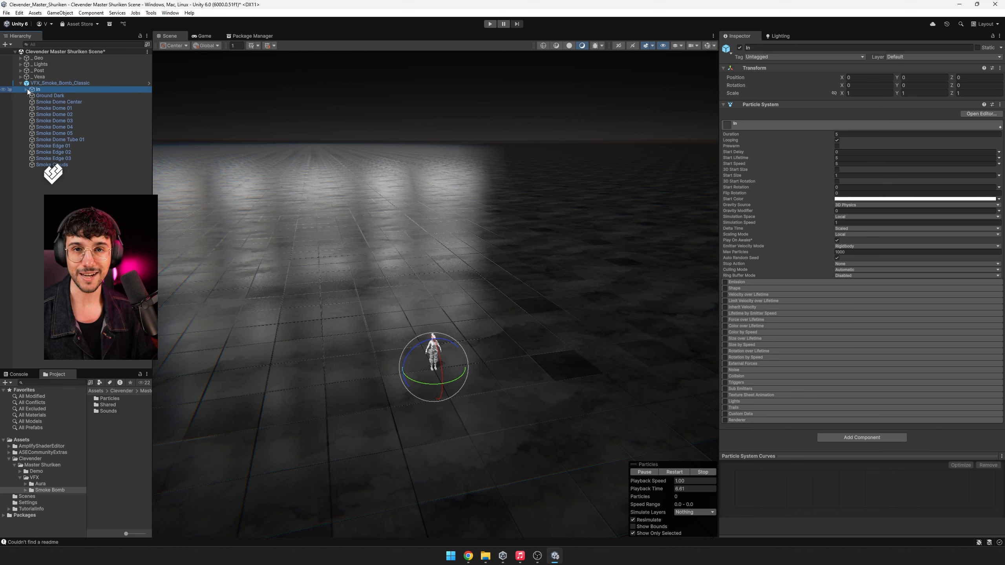
left_click(27, 90)
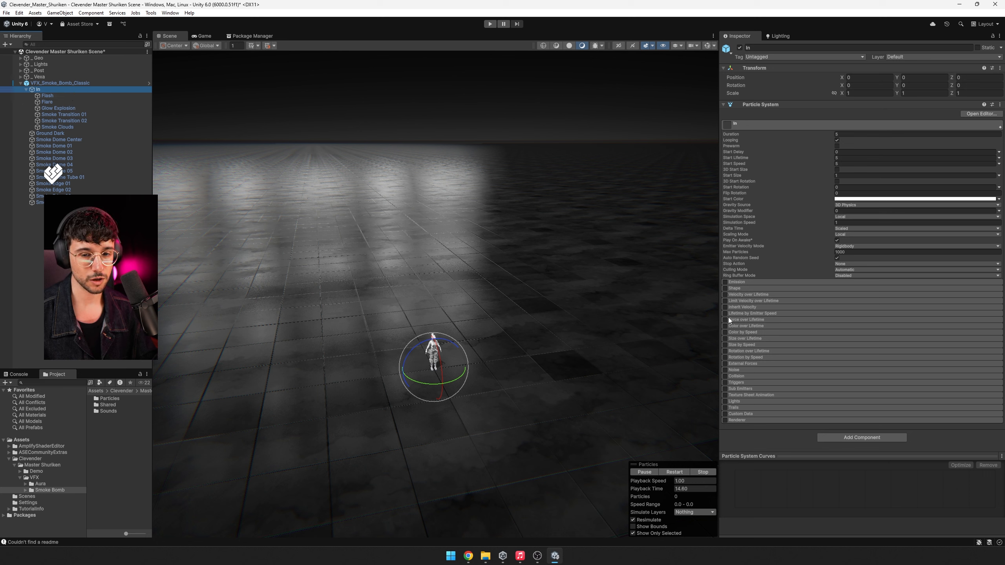
left_click(80, 97)
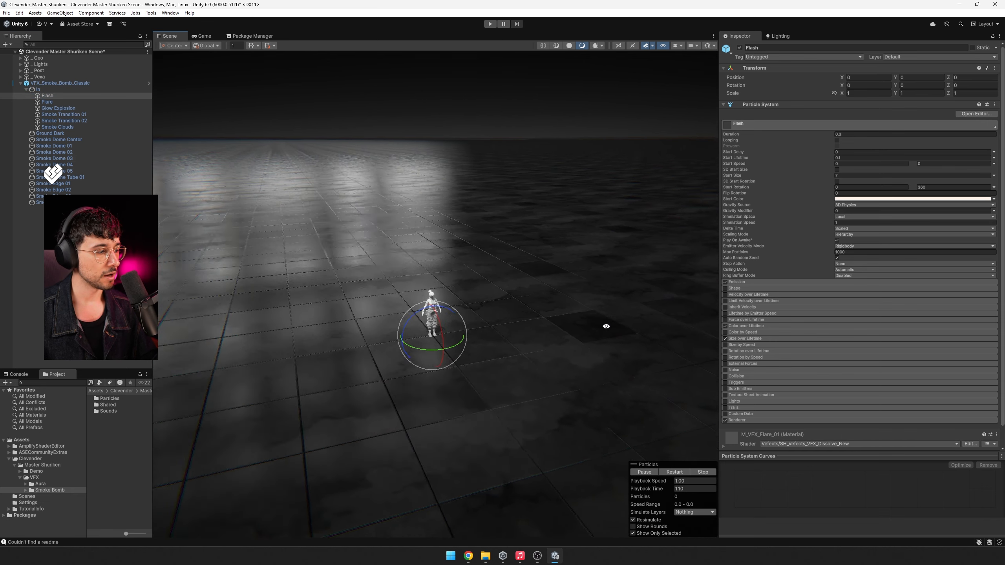
left_click_drag(606, 326, 585, 347, "alt")
key("w")
key("q")
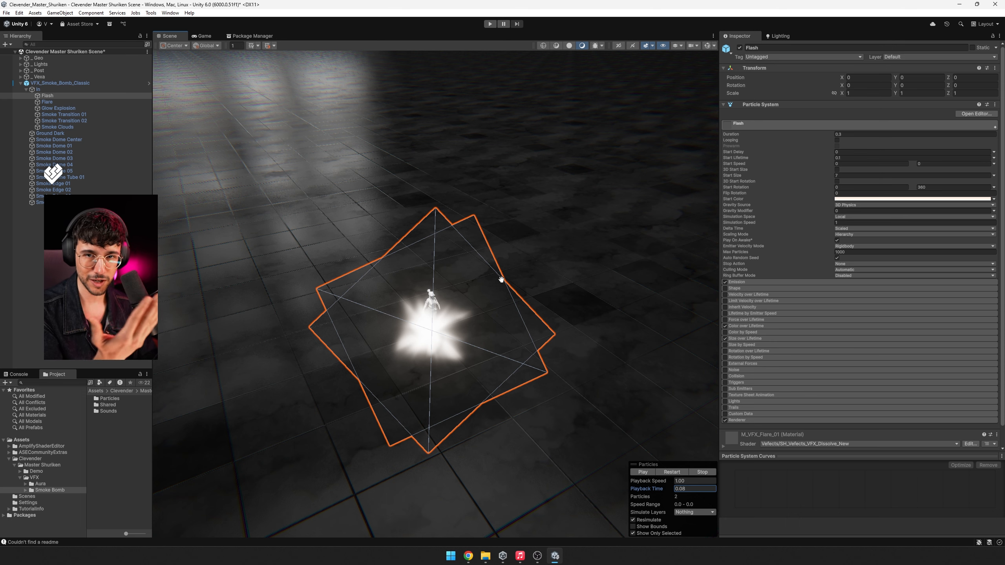
Step: Turn off Selection Outline and Selection Wire in the scene view's gizmo settings
left_click(714, 46)
left_click(727, 77)
left_click(727, 84)
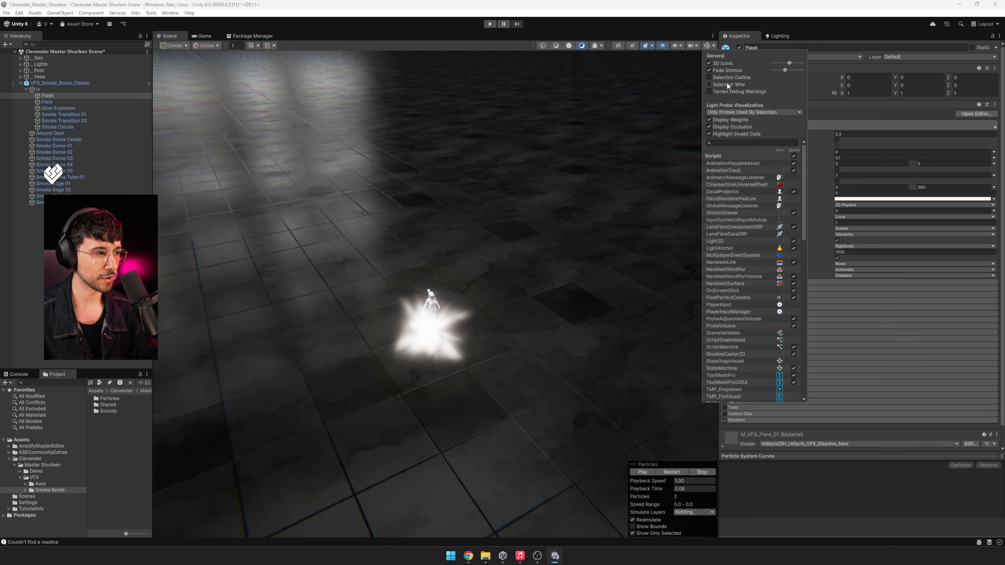
left_click(707, 27)
Step: Replay the Flash particle system several times from different viewing angles
left_click_drag(583, 156, 628, 206, "alt")
key("slash")
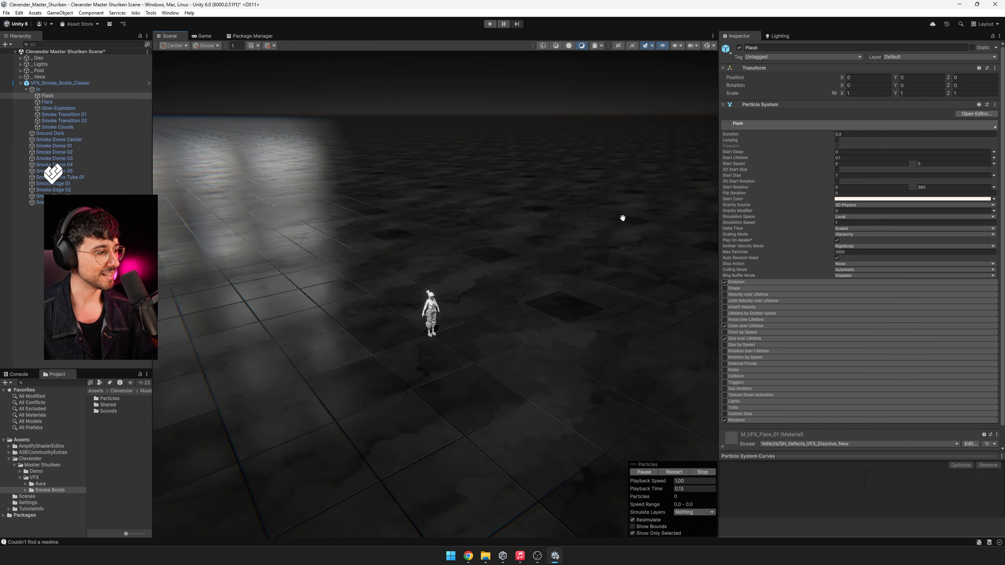
key("slash")
left_click_drag(596, 272, 572, 309, "alt")
key("slash")
key("comma")
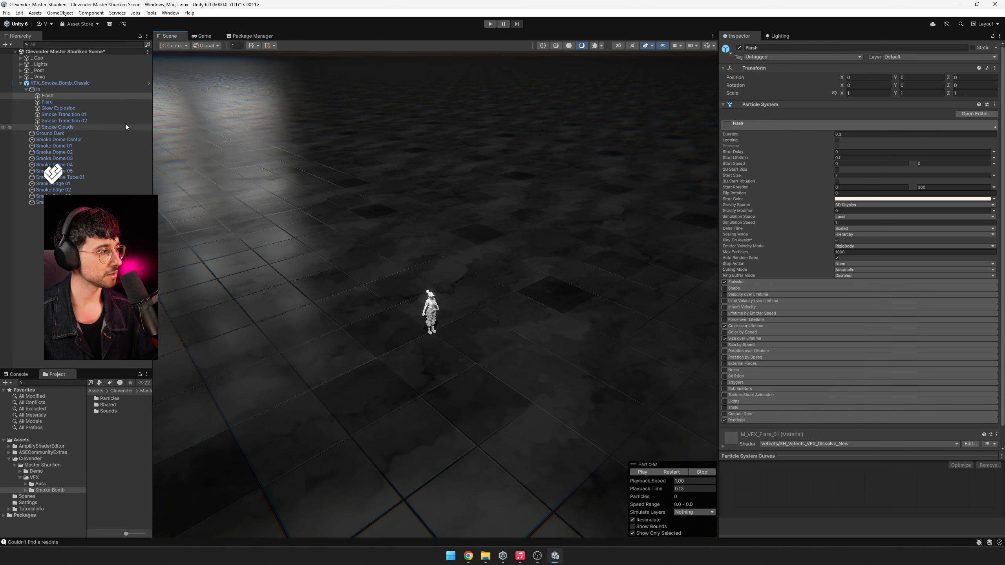
Step: Preview the Flare particle system on its own, and together with Flash
left_click(112, 102)
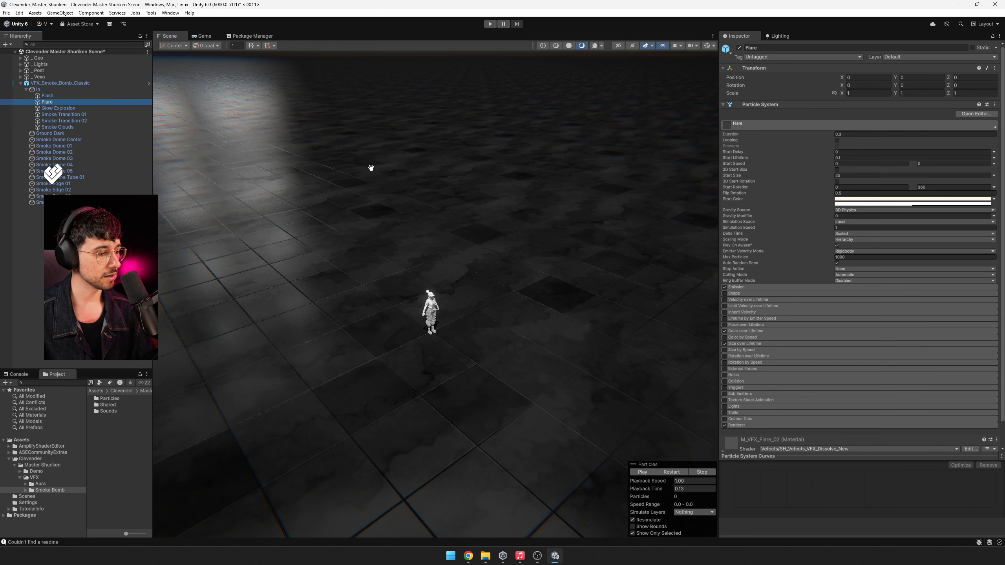
left_click_drag(648, 489, 624, 494)
key("slash")
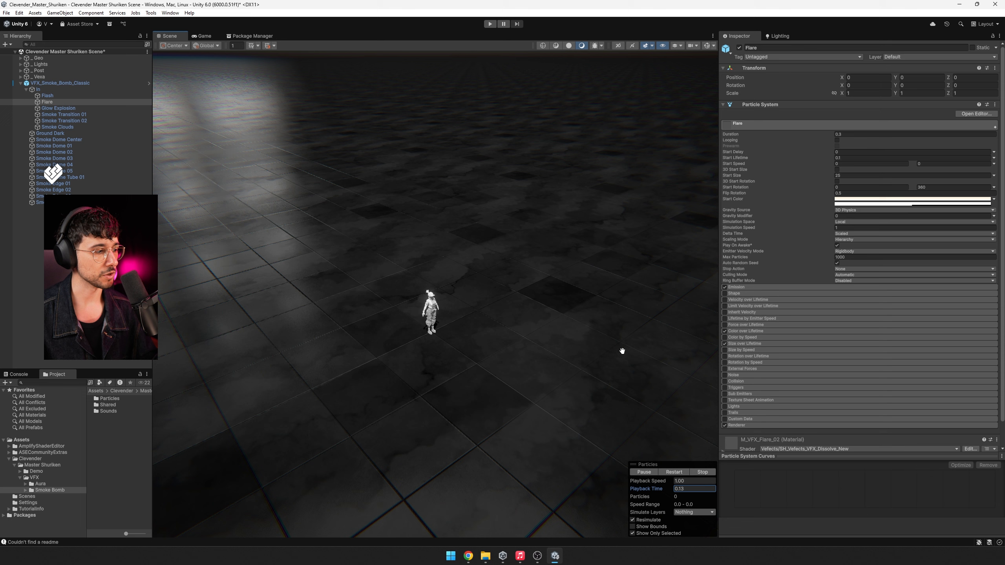
left_click(74, 97, "ctrl")
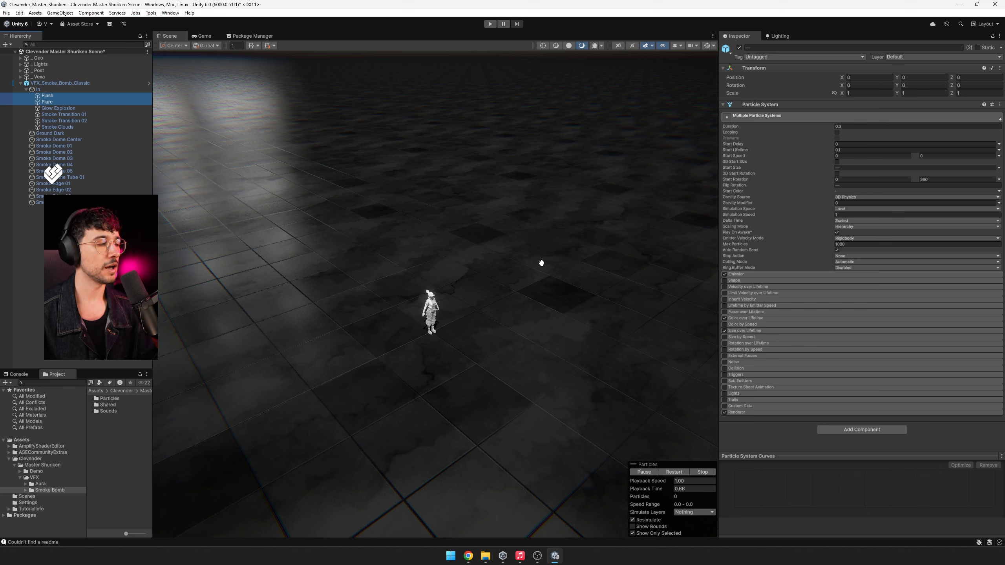
Step: Preview Glow Explosion, Smoke Transition 02, Smoke Transition 01 and Smoke Clouds one at a time
left_click(77, 108)
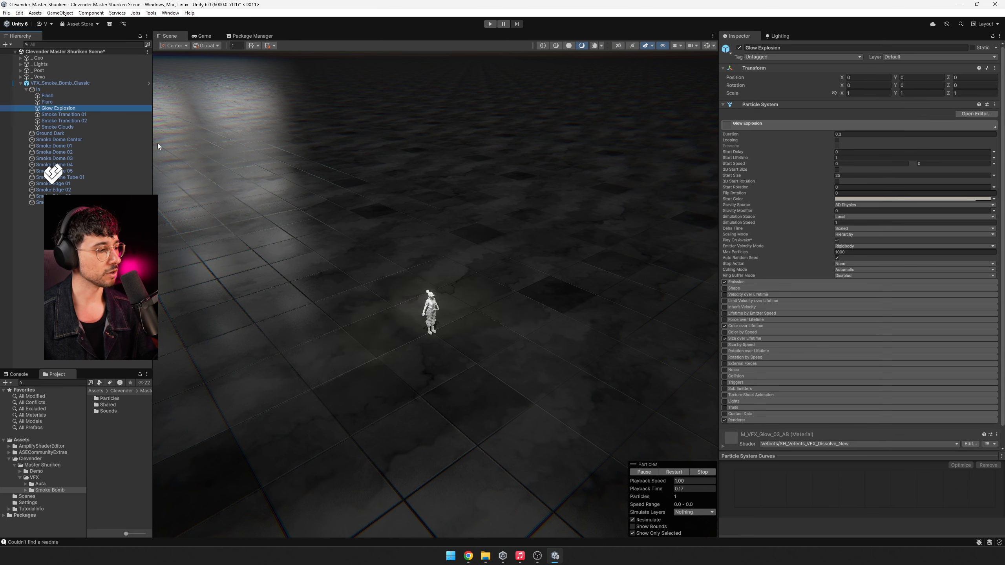
left_click_drag(540, 250, 557, 345, "alt")
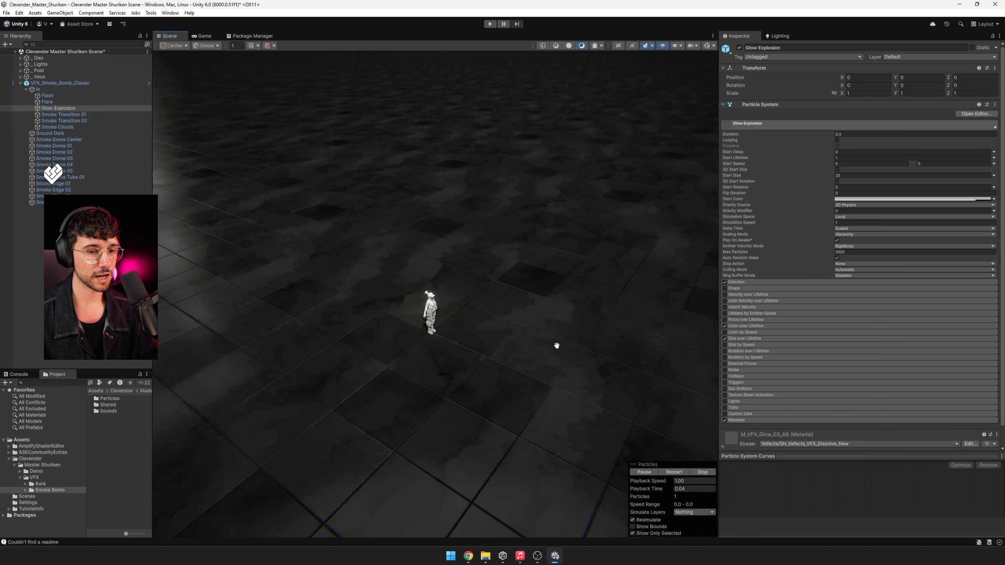
left_click(46, 121)
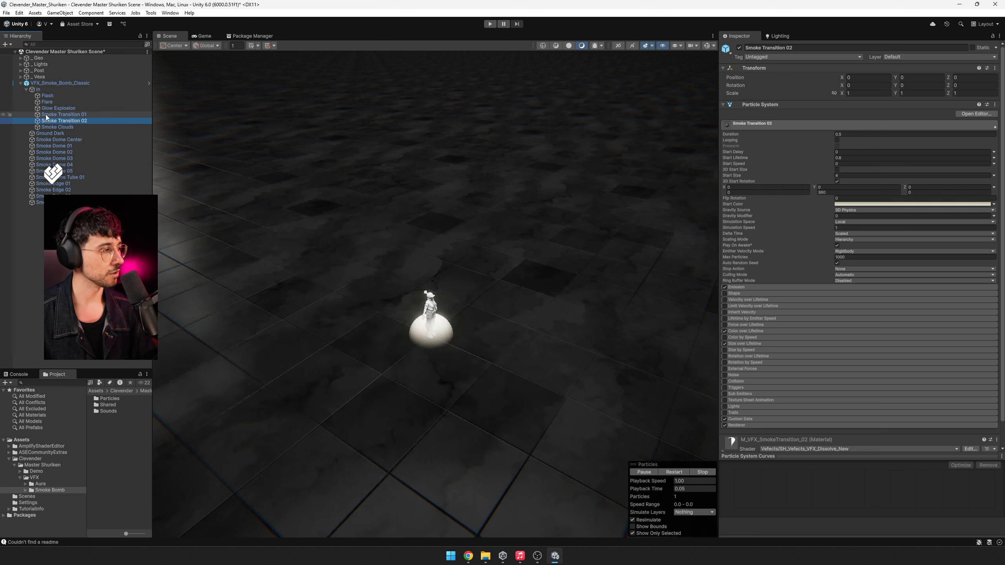
left_click(46, 115)
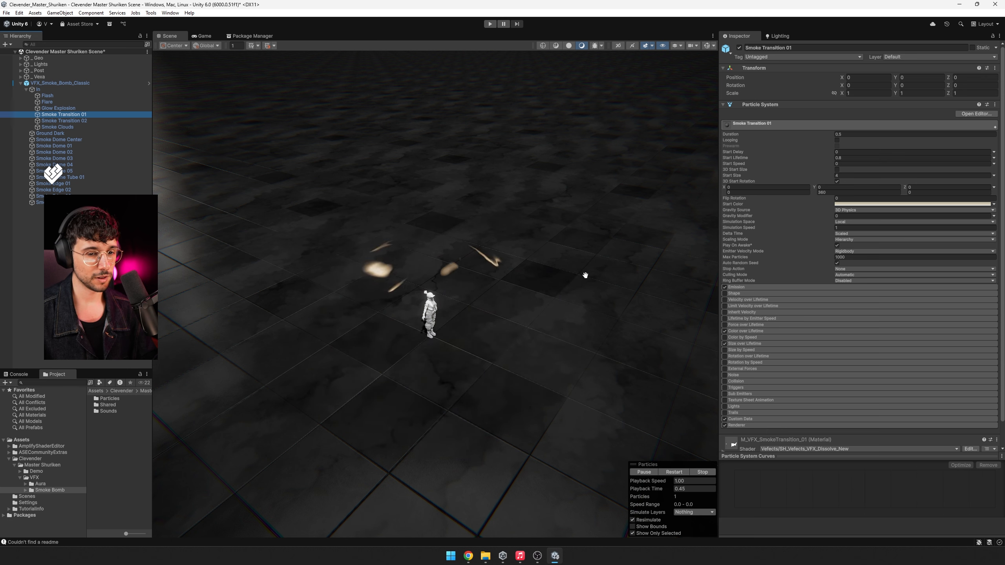
left_click(110, 127)
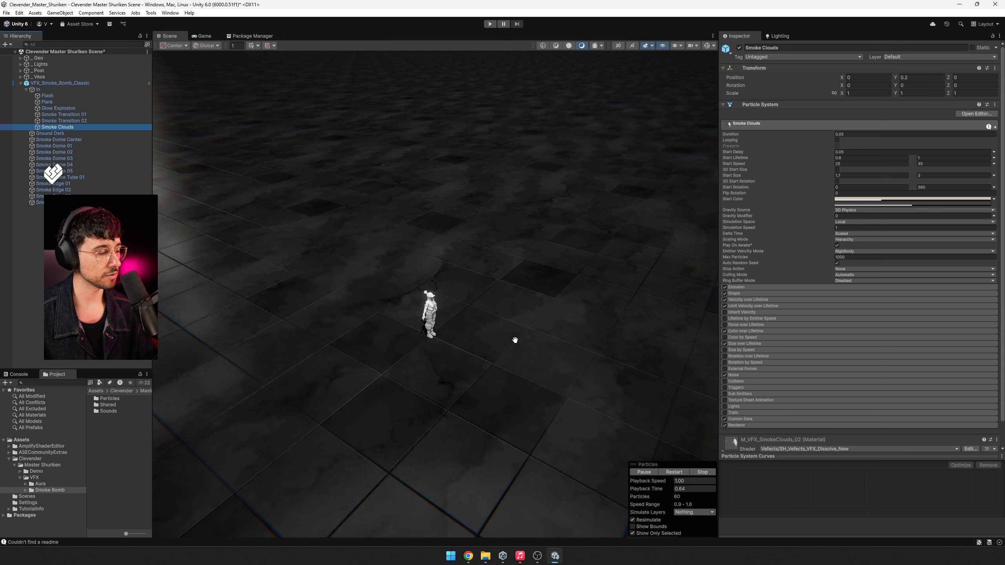
Step: Preview all six particle systems inside In together, and the whole group from Ground Dark through the smoke dome and edge systems
left_click(71, 98, "shift")
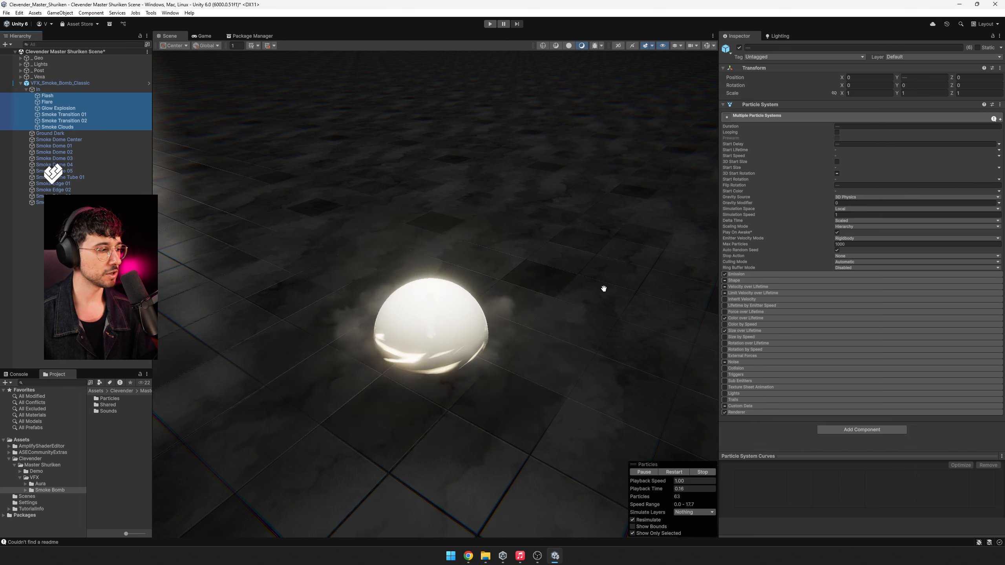
left_click_drag(538, 330, 545, 299, "alt")
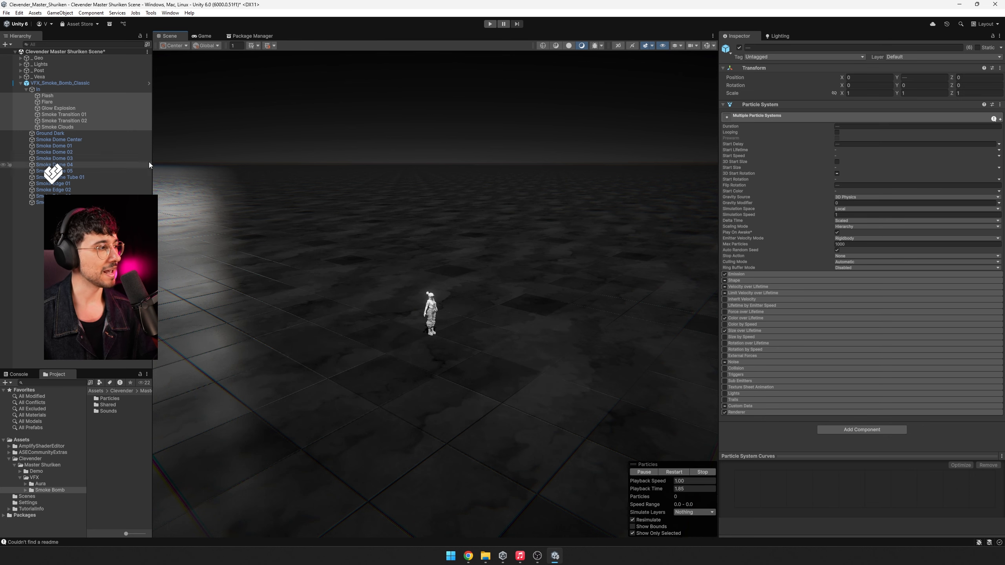
left_click_drag(511, 206, 511, 233, "alt")
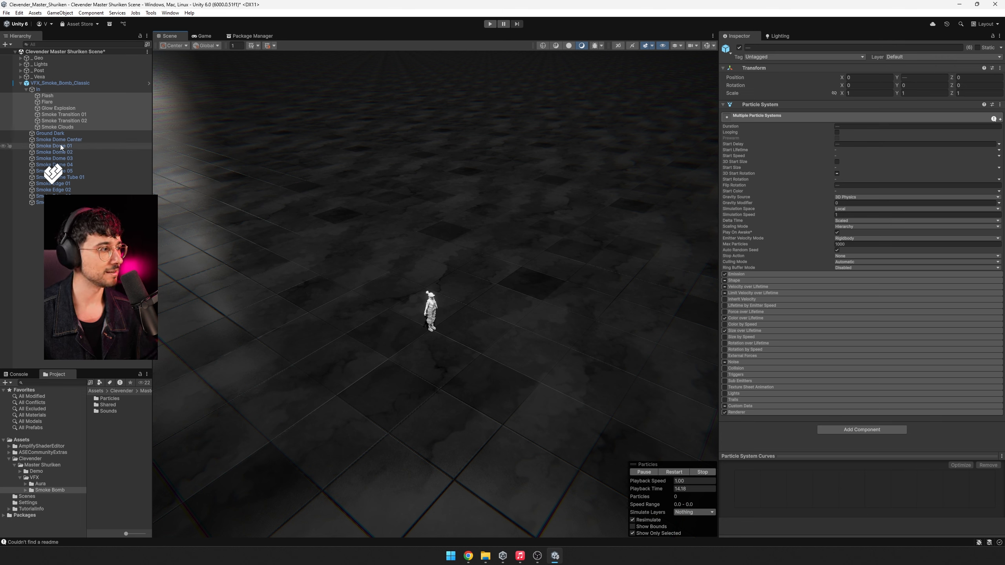
left_click(65, 134)
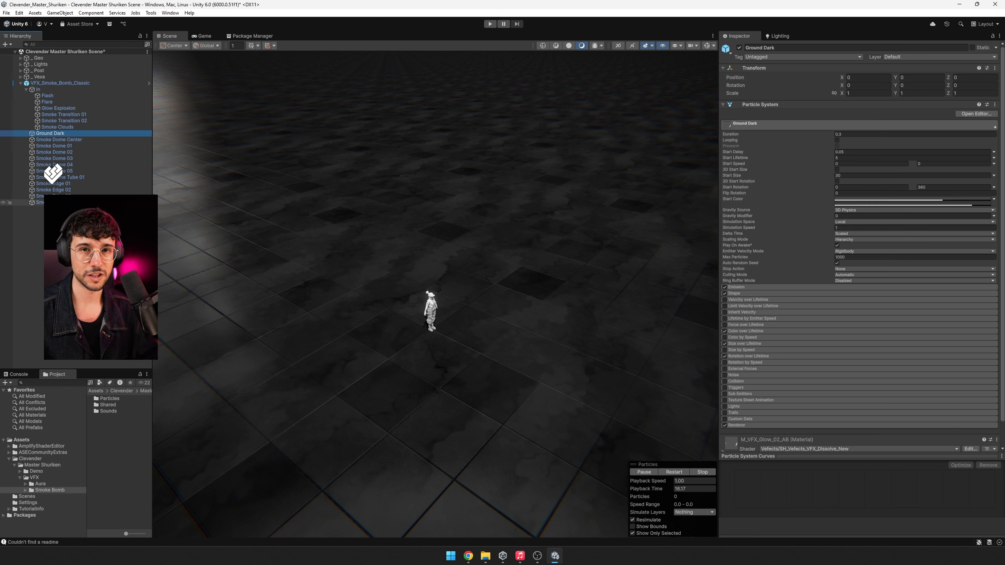
left_click(39, 203, "shift")
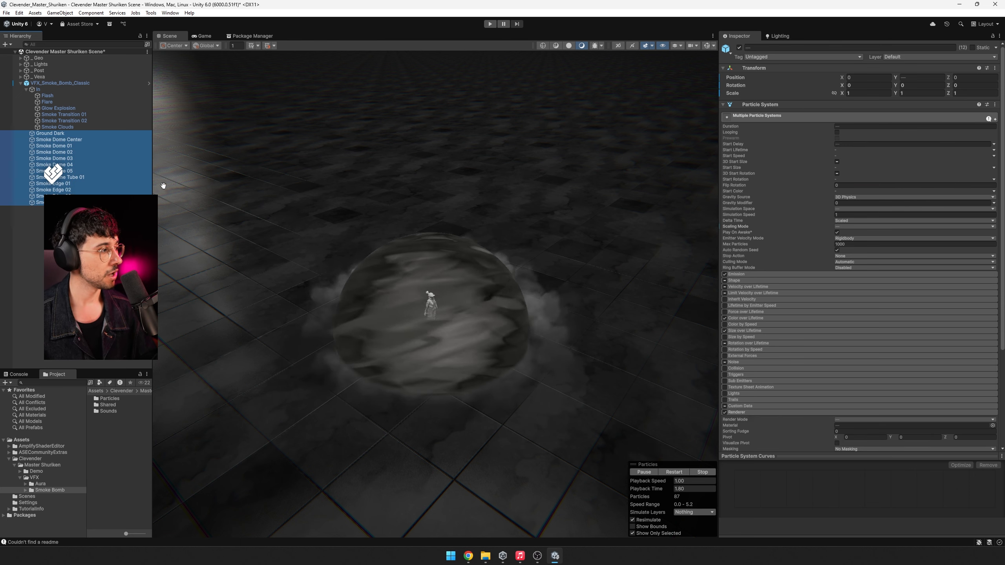
Step: Disable Show Only Selected in the particle playback options so the complete smoke bomb effect is previewed
left_click(72, 90)
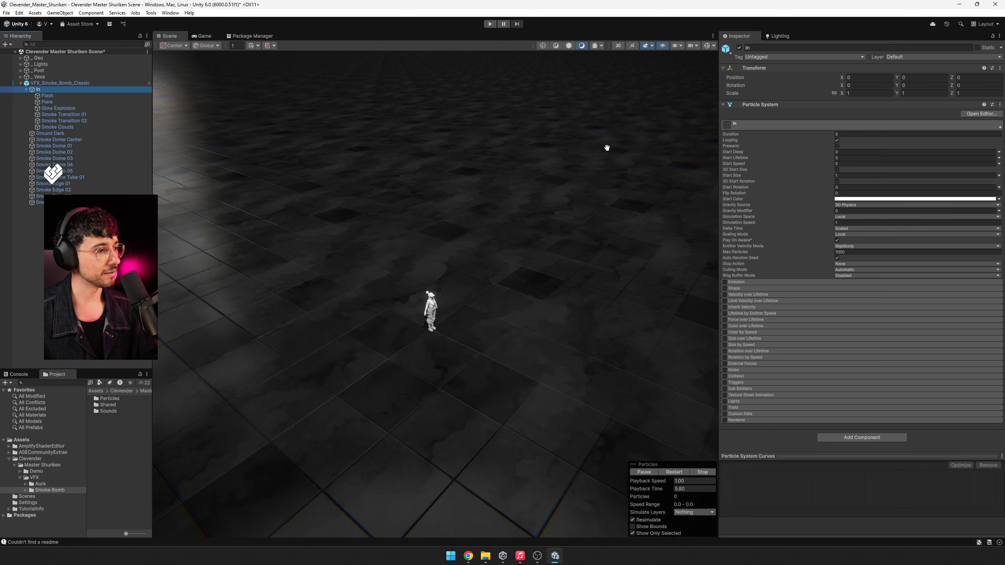
left_click(633, 533)
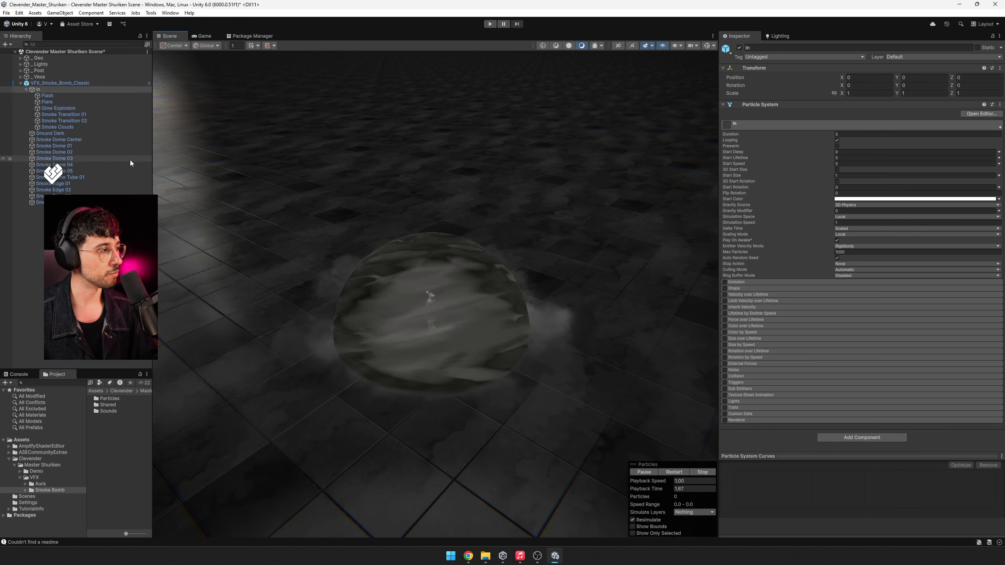
left_click(85, 107)
Step: Remove the Particle System component from the In object
left_click(83, 90)
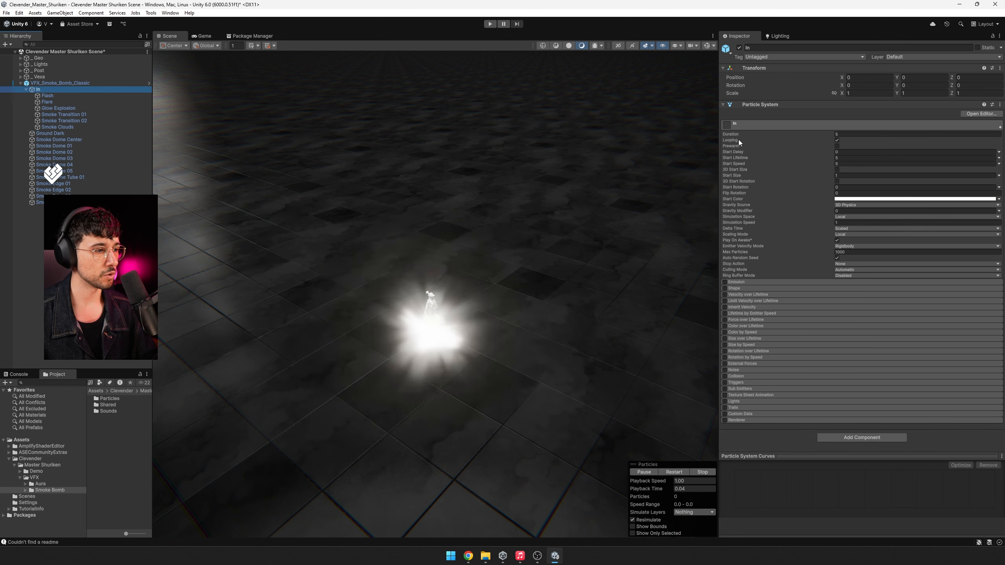
right_click(768, 106)
left_click(788, 120)
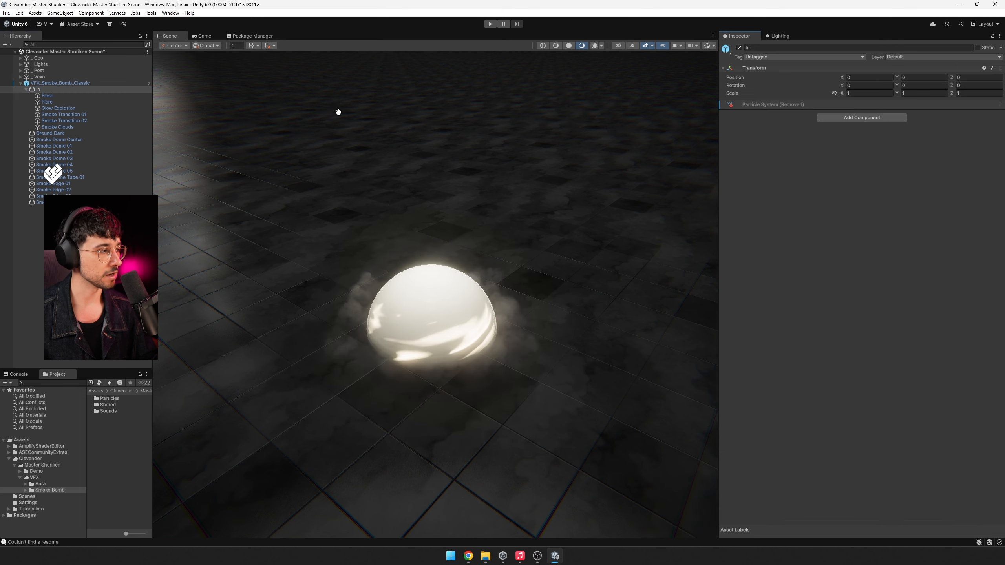
Step: Replay the complete effect from the VFX_Smoke_Bomb_Classic root and pause it at 0.13
left_click(107, 84)
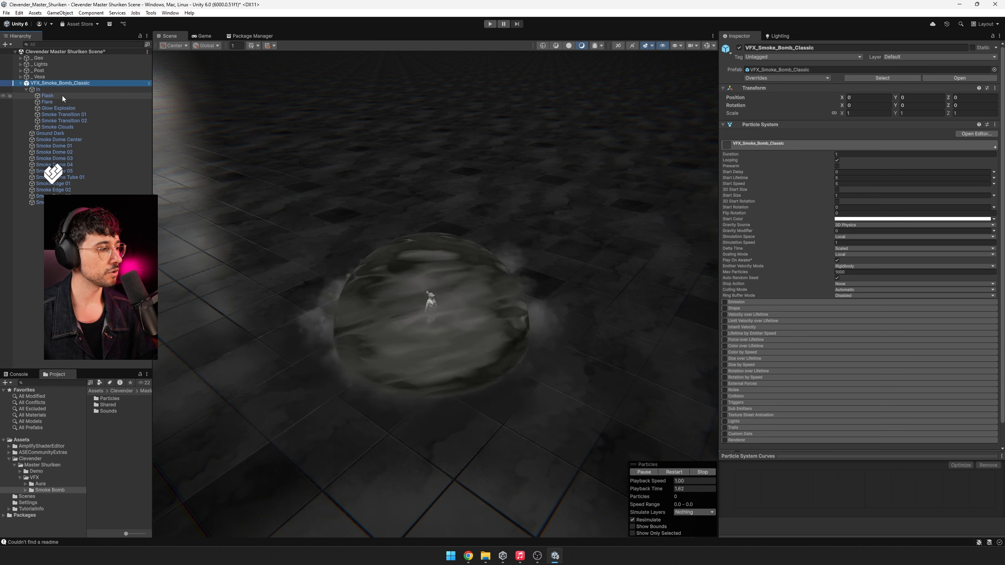
key("period")
key("comma")
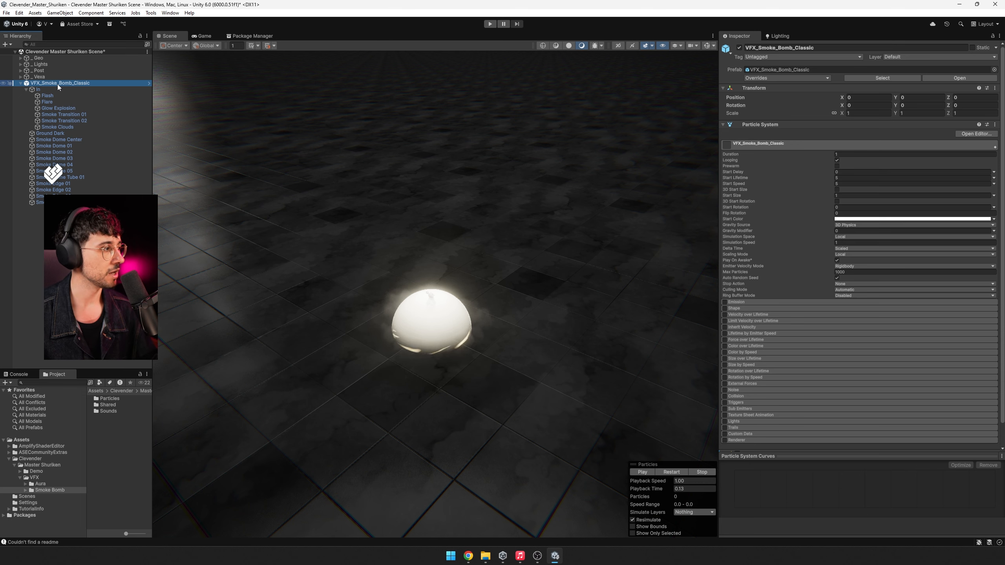
key("comma")
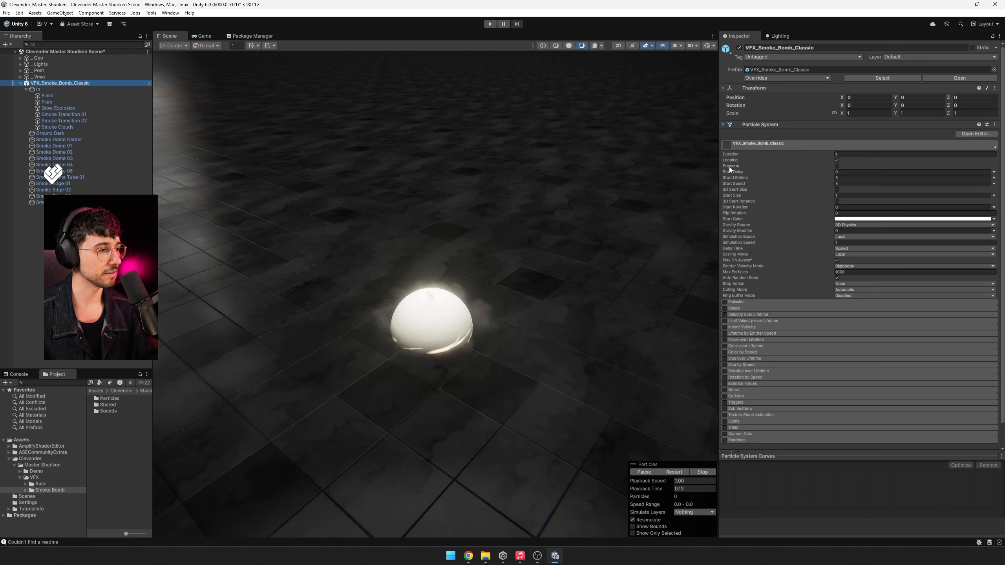
Step: Compare the preview with only the In object selected against the preview with its six child particle systems selected
left_click(113, 89)
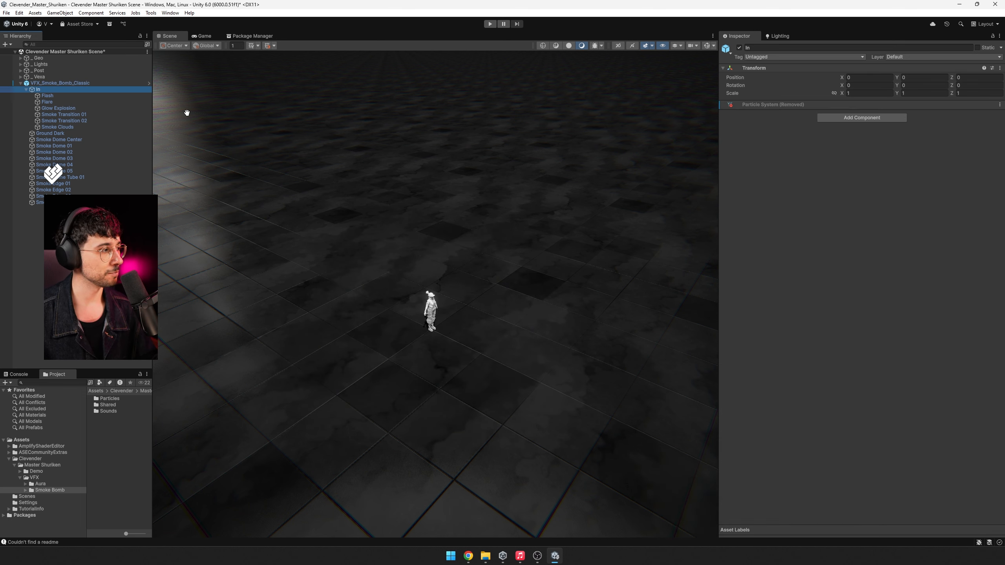
left_click(86, 94)
left_click(69, 126, "shift")
left_click(68, 133, "shift")
left_click(67, 128, "shift")
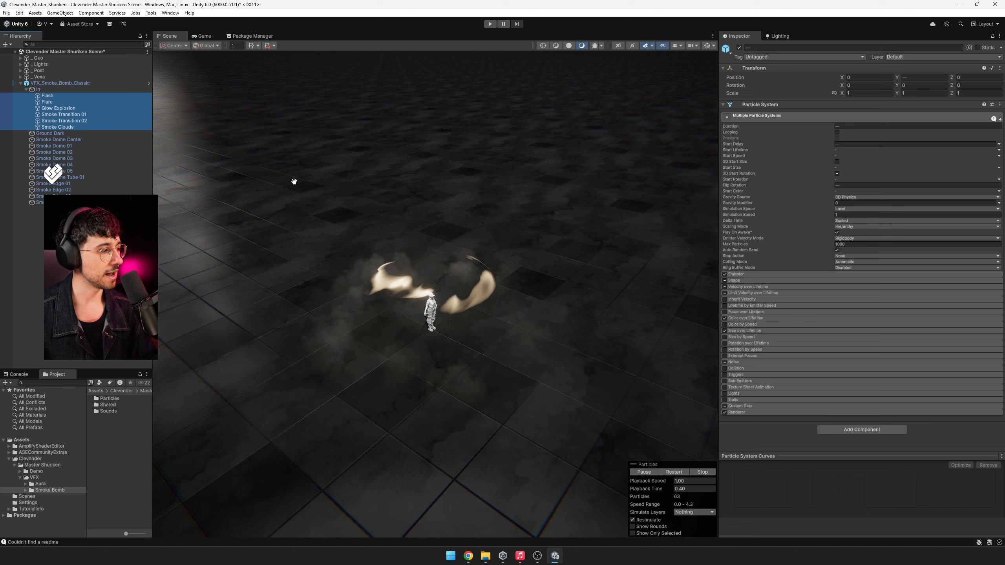
left_click(115, 89)
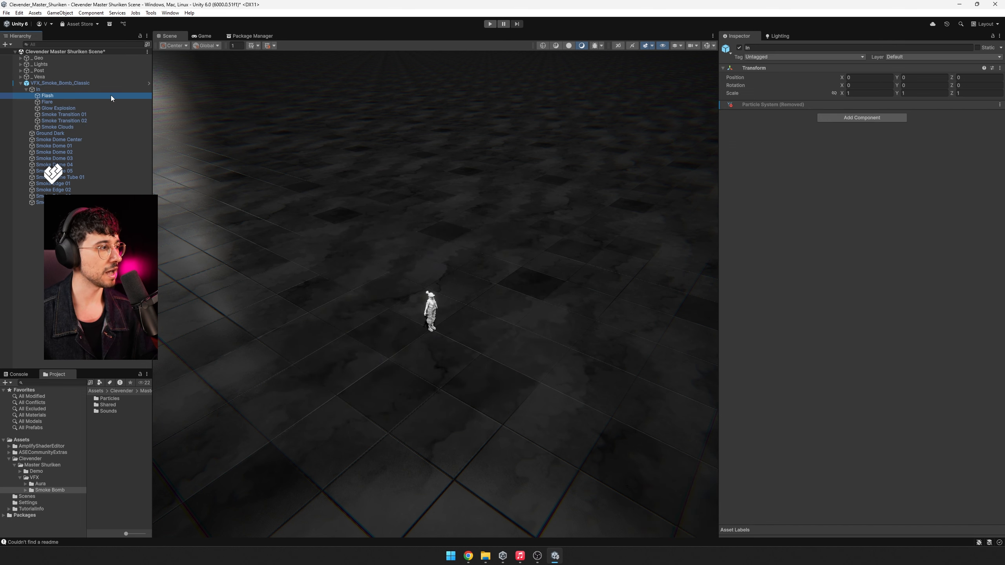
Step: Revert the removed Particle System component on the In object after previewing its six child systems without it
left_click(110, 95)
left_click(92, 127, "shift")
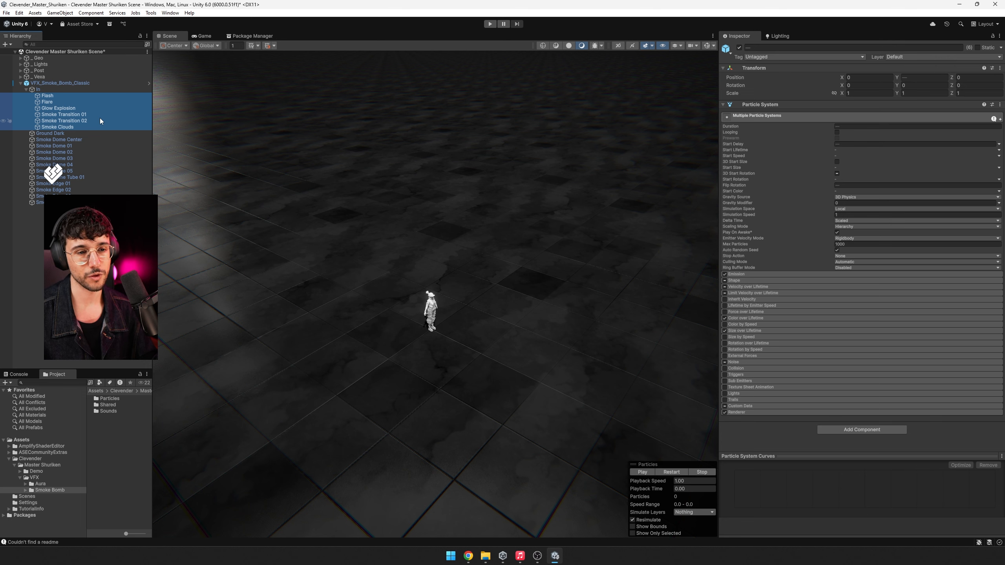
left_click(70, 90)
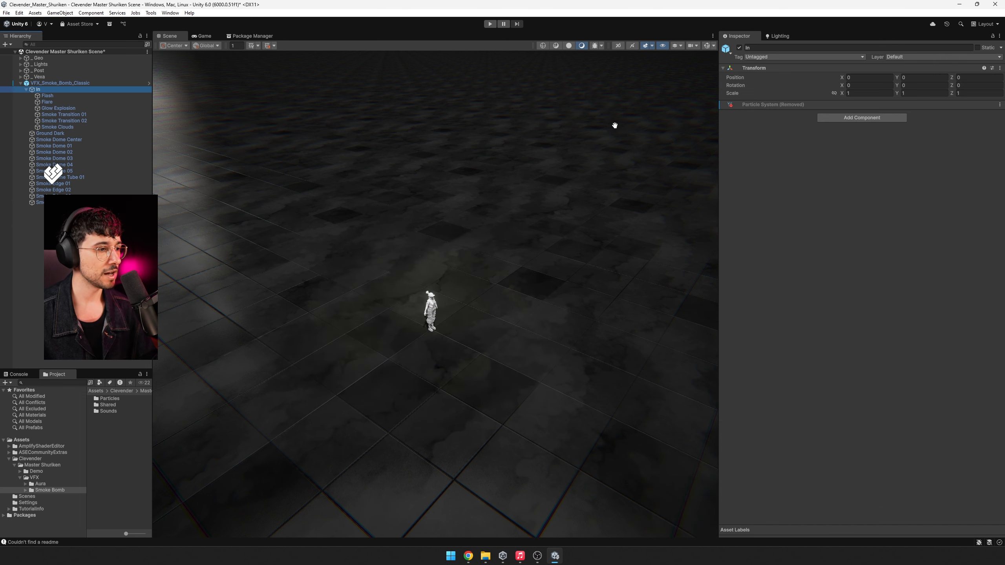
right_click(976, 105)
mouse_move(980, 111)
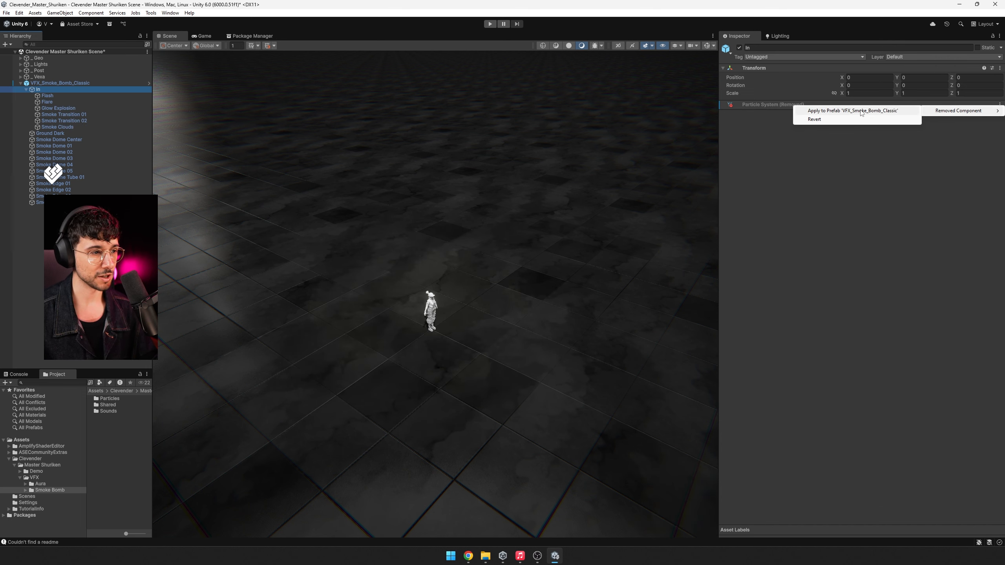
left_click(815, 119)
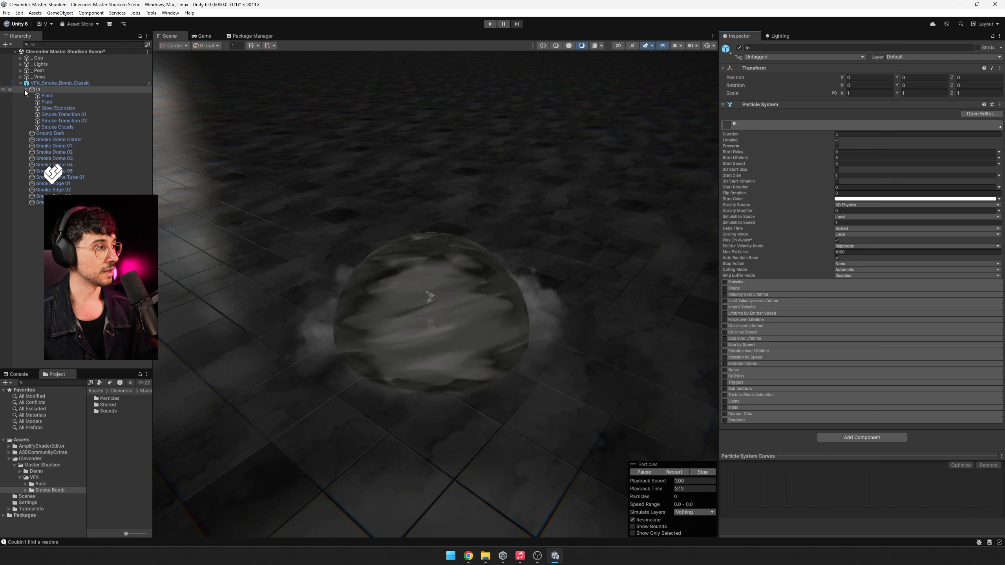
Step: Remove the Particle System component from the VFX_Smoke_Bomb_Classic root and preview the In object and its sibling systems without it
left_click(49, 83)
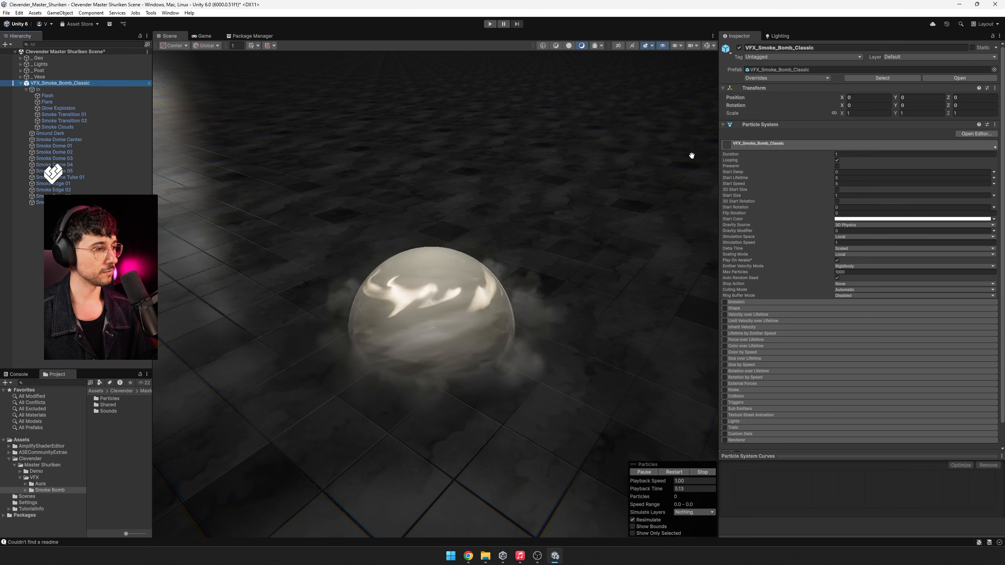
right_click(765, 133)
left_click(129, 88)
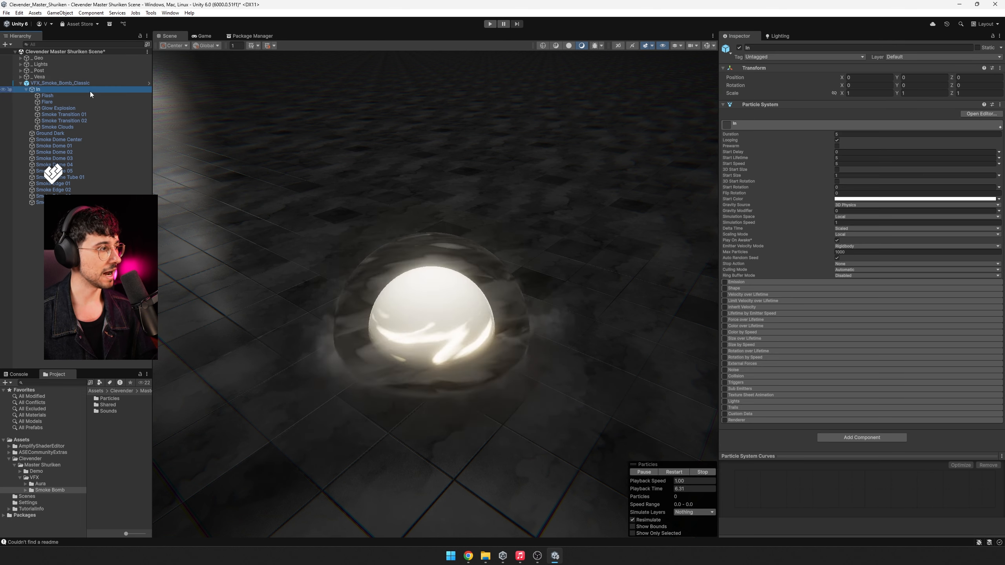
left_click(63, 133)
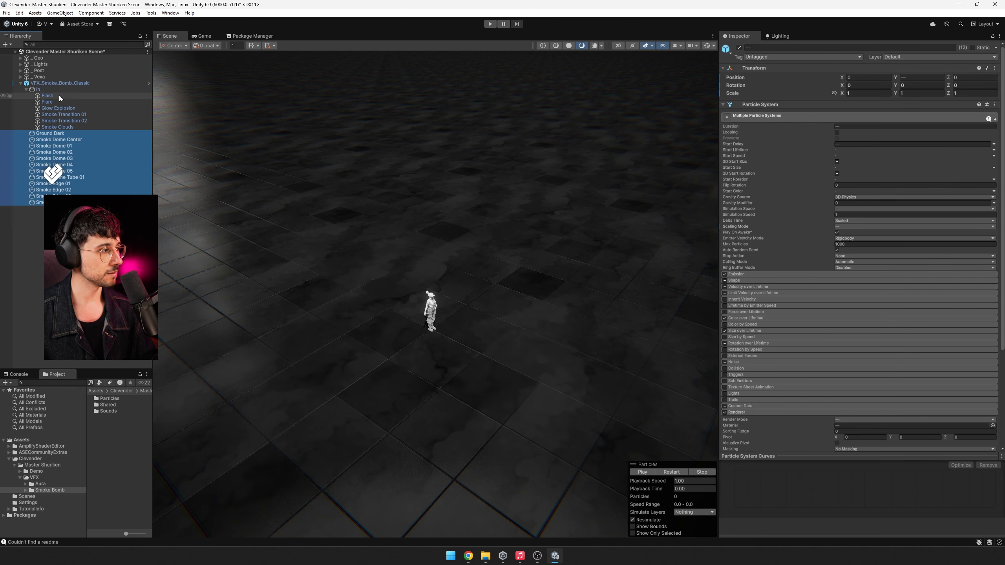
left_click(60, 90)
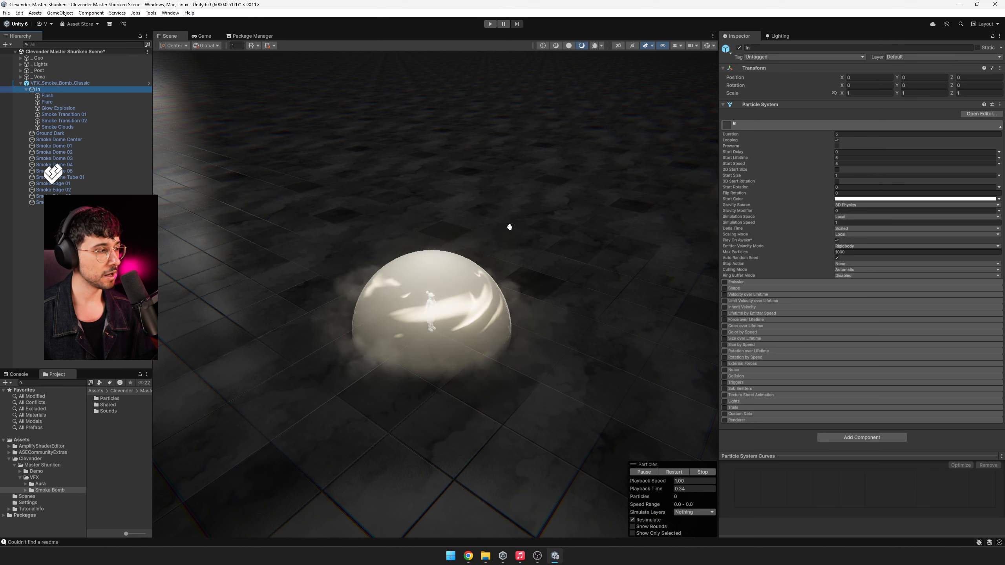
Step: Revert the removed Particle System component on the VFX_Smoke_Bomb_Classic root
left_click(129, 84)
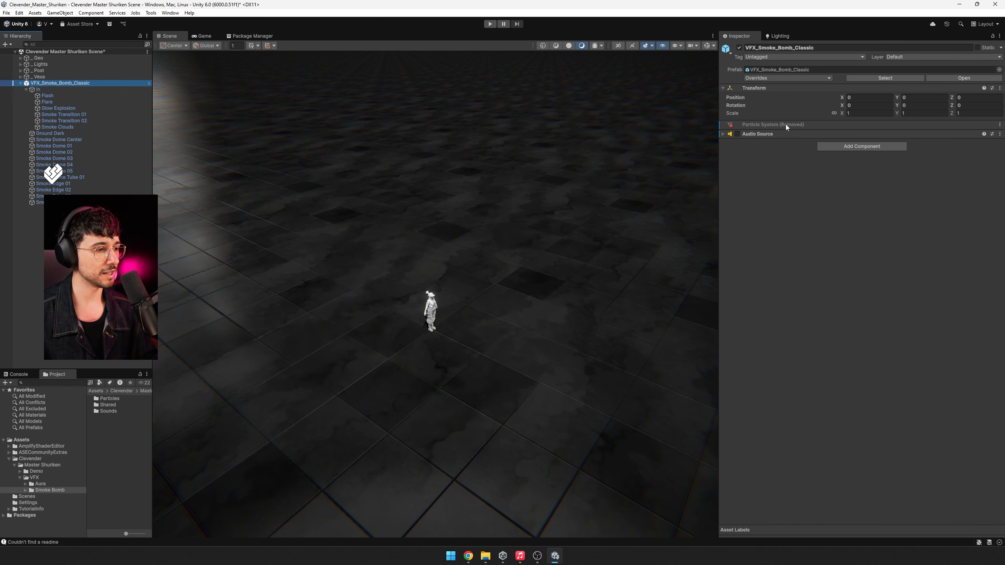
right_click(785, 125)
mouse_move(811, 134)
left_click(887, 139)
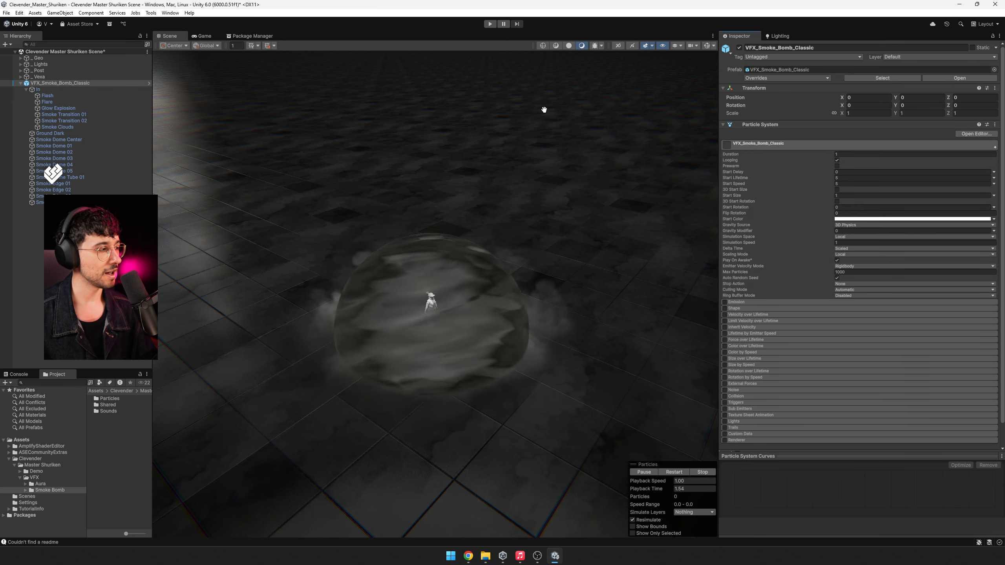
Step: Compare the preview with In and its children selected, all the root's direct children, In alone, Ground Dark alone and the root
left_click(99, 89)
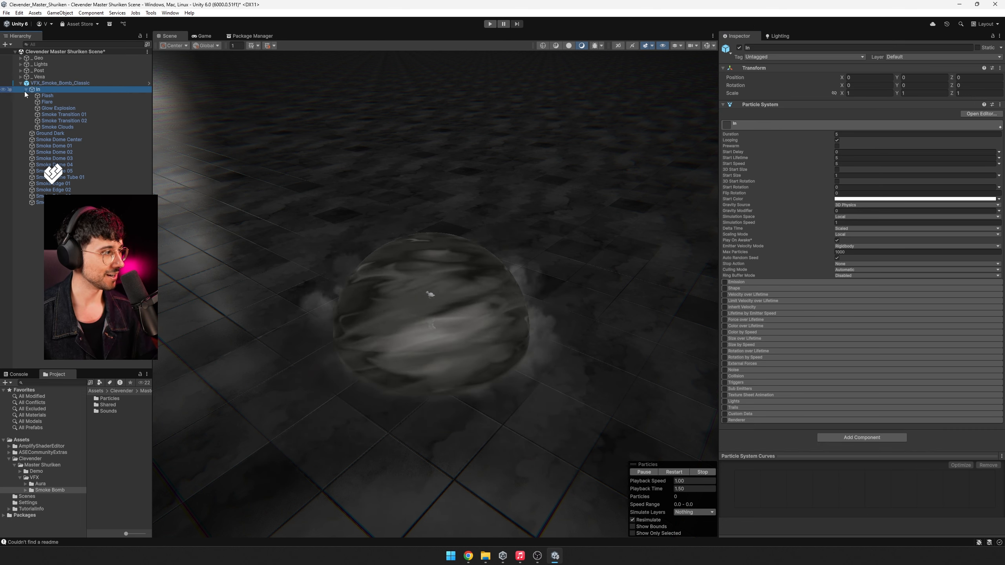
left_click(50, 125, "shift")
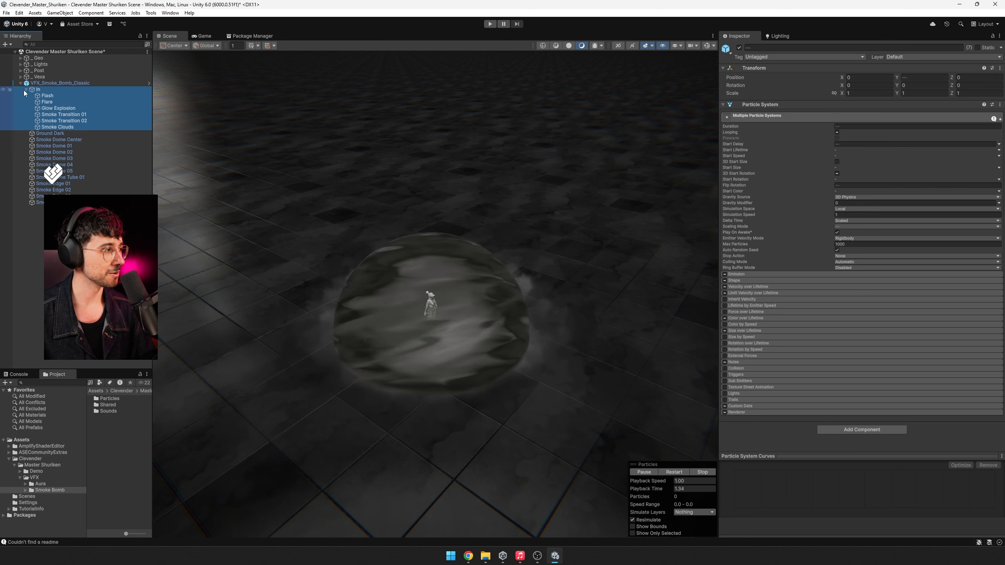
left_click(25, 90)
left_click(51, 165, "shift")
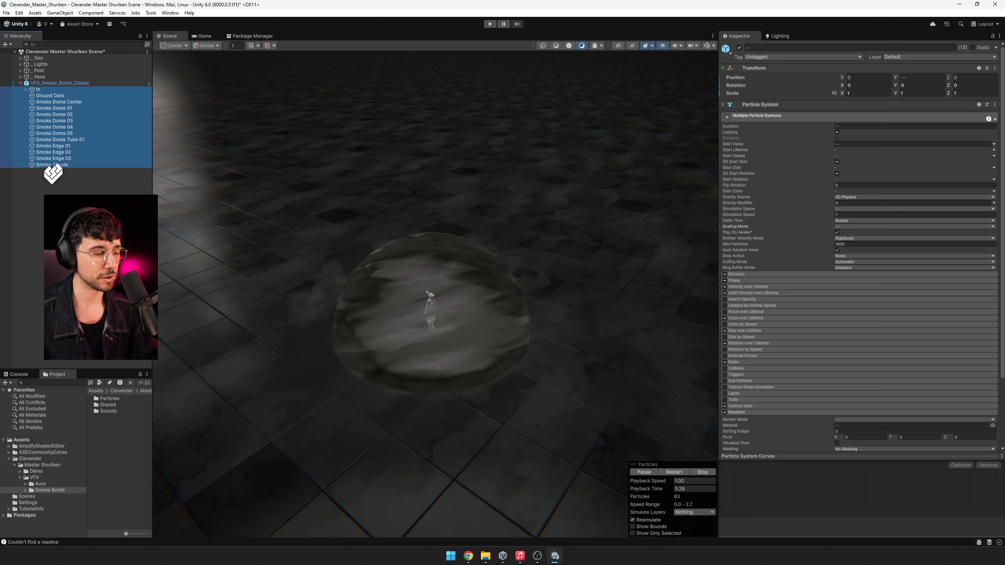
left_click(58, 91)
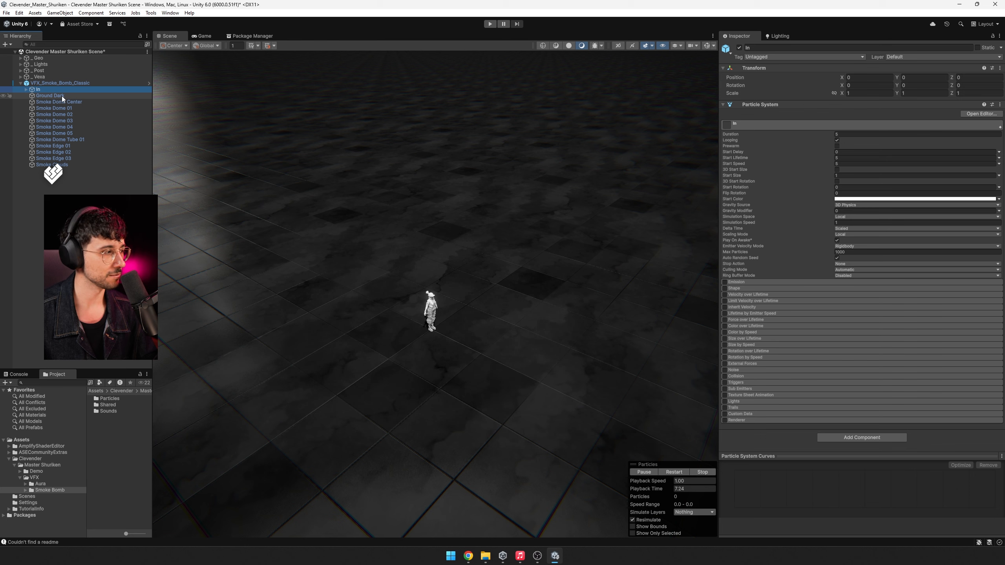
left_click(62, 96)
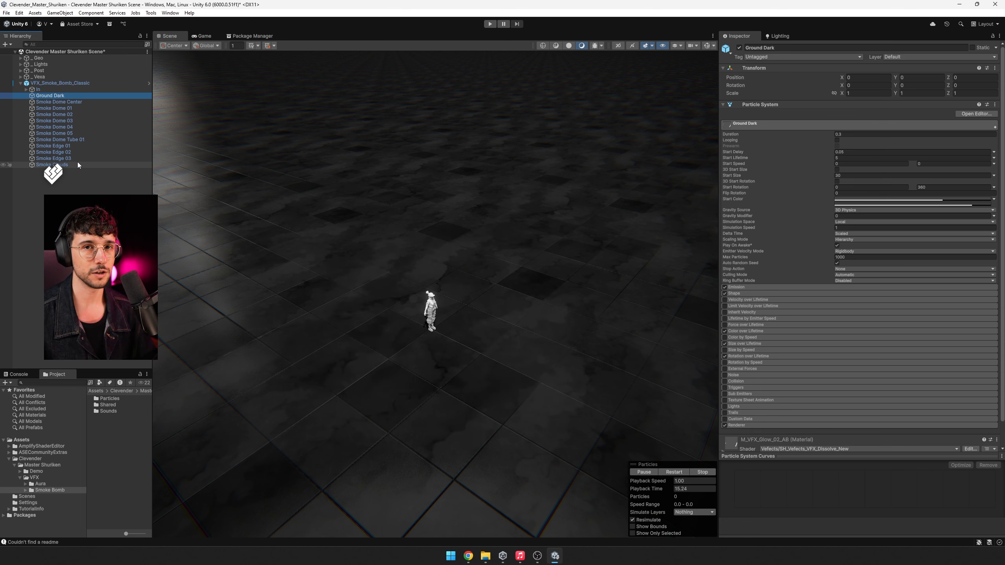
left_click(61, 85)
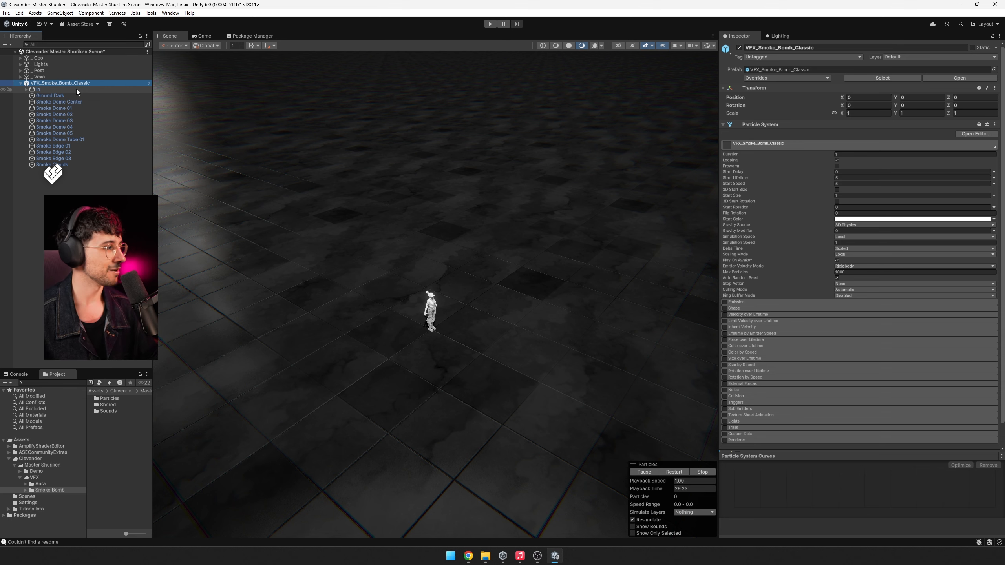
Step: Isolate Ground Dark with Show Only Selected and turn on the Selection Outline and Selection Wire gizmos
left_click(79, 95)
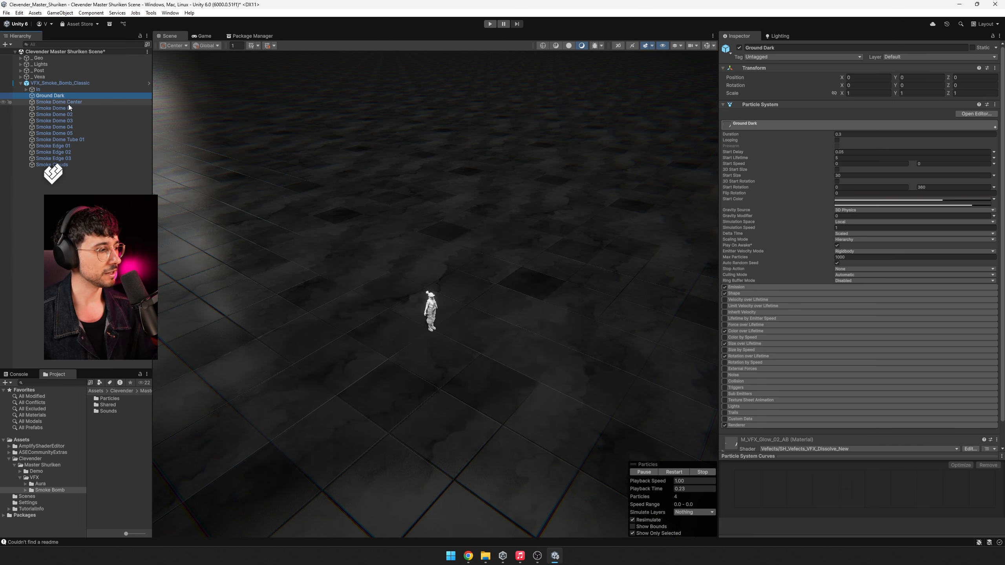
middle_click_drag(474, 304, 687, 84)
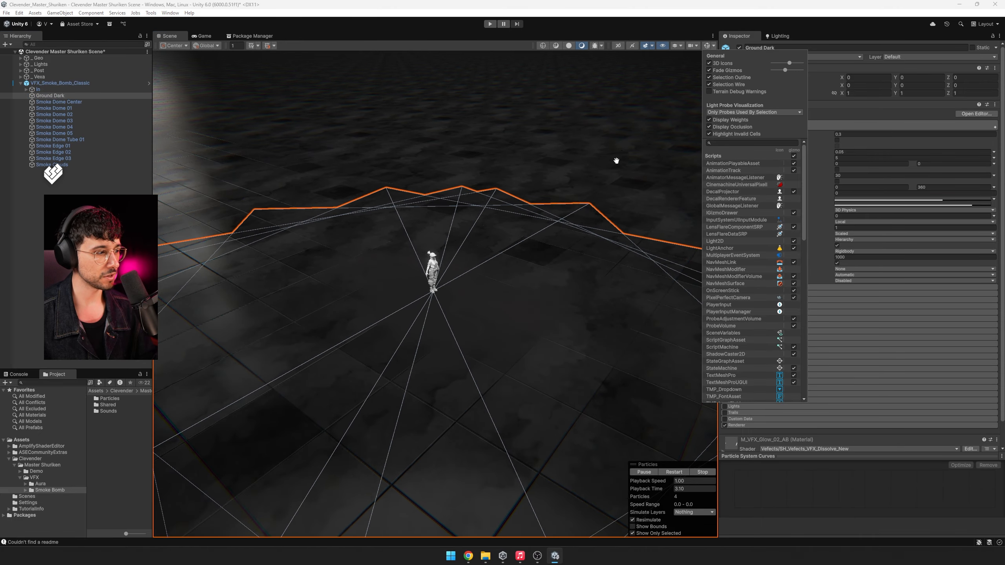
scroll(512, 226, "up", 3)
scroll(536, 294, "up", 4)
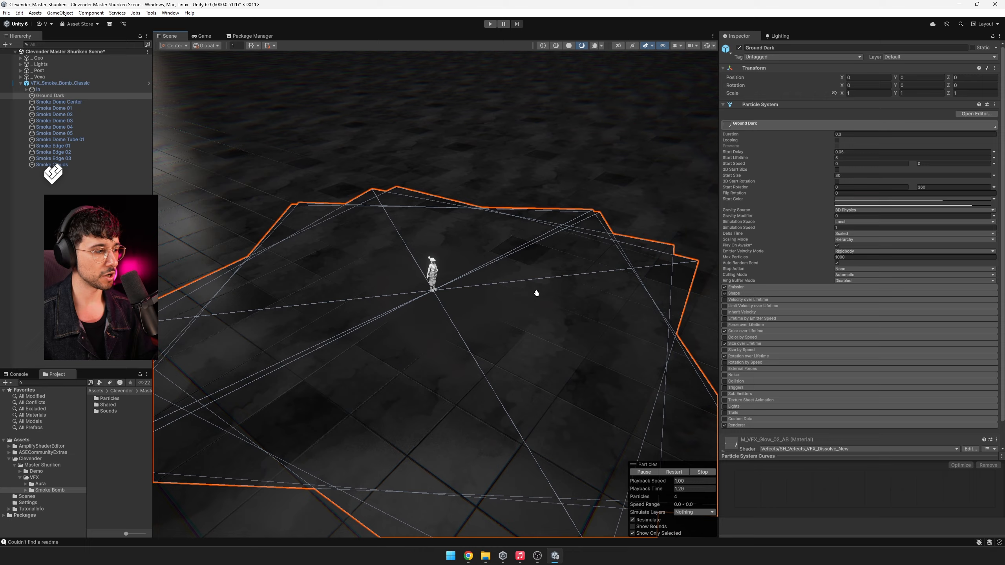
left_click_drag(541, 312, 504, 275, "alt")
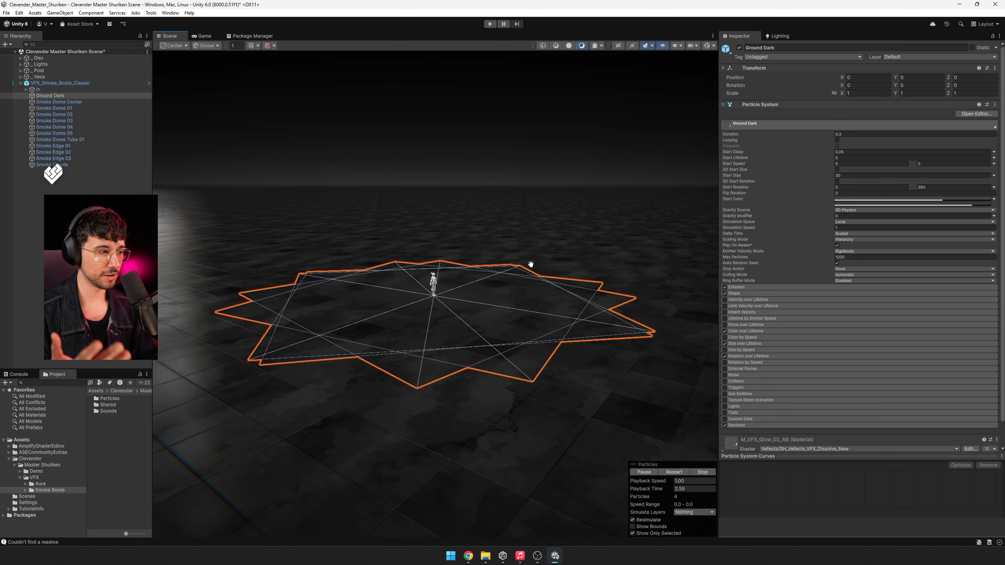
Step: Isolate the Flash system inside In and examine how its particles are oriented from several viewing angles
left_click(27, 89)
left_click(43, 96)
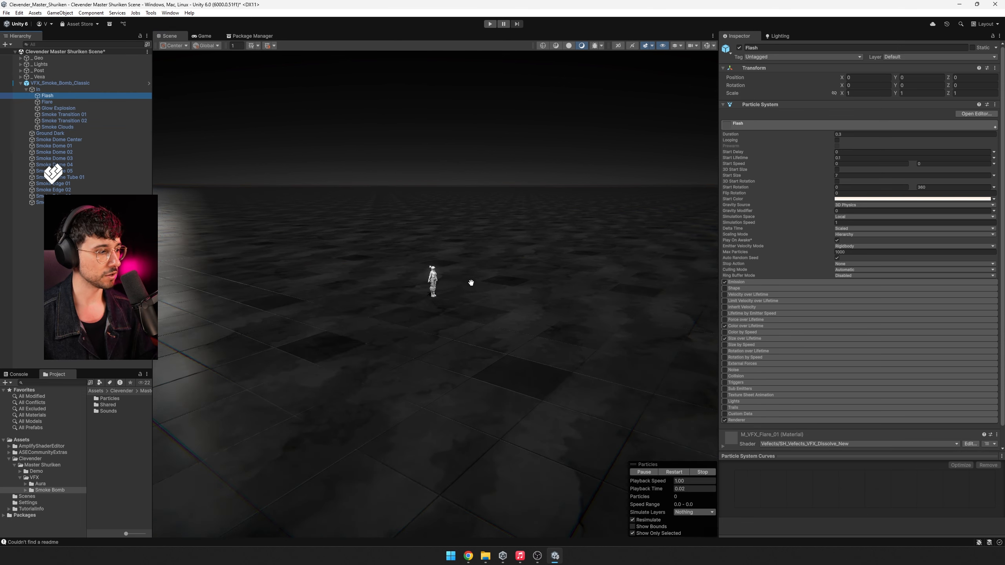
left_click_drag(572, 366, 395, 360, "alt")
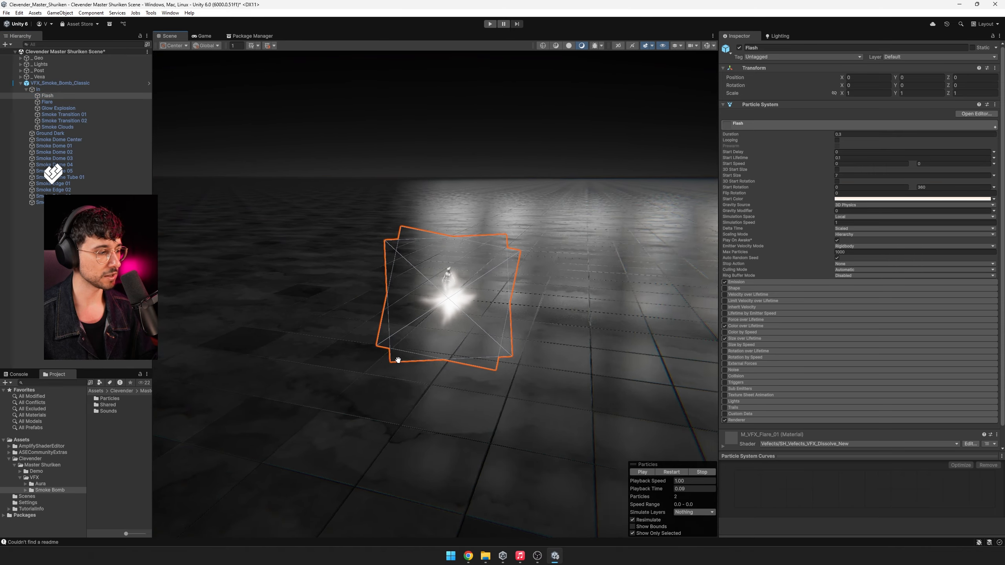
scroll(447, 362, "up", 8)
left_click_drag(500, 366, 351, 369, "alt")
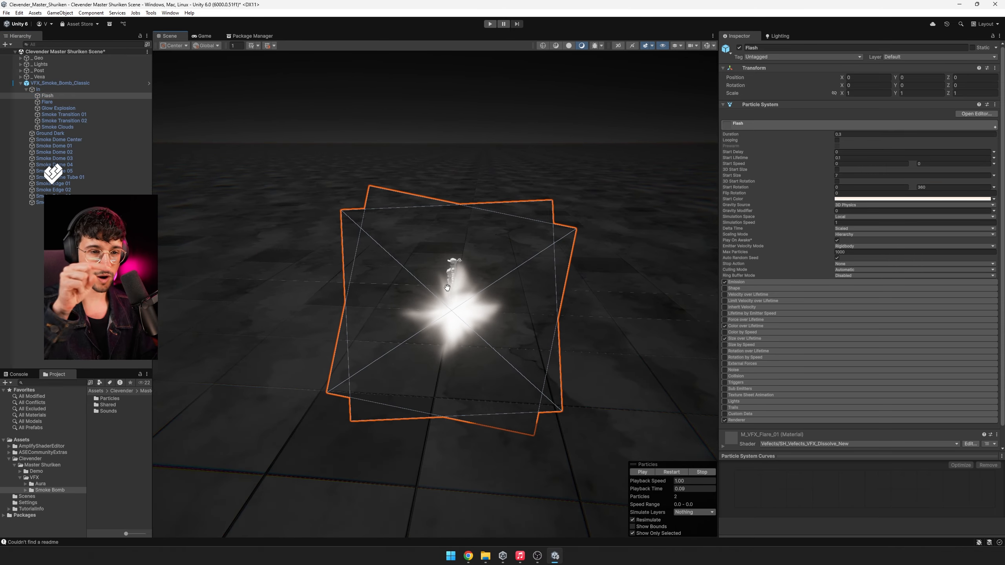
left_click_drag(448, 288, 574, 262, "alt")
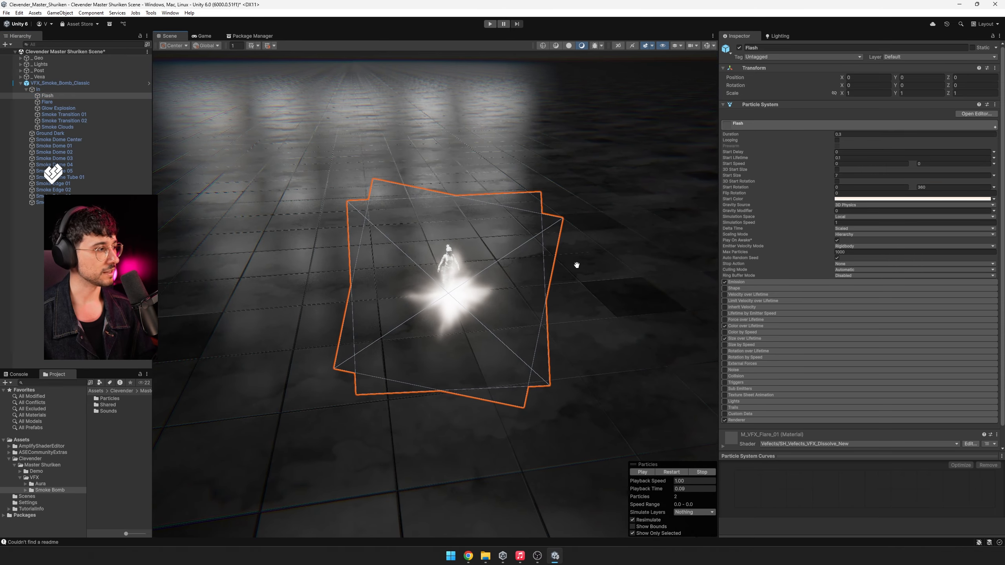
Step: Examine the orientation of the Ground Dark particles relative to the floor for comparison with Flash
left_click(122, 134)
key("m")
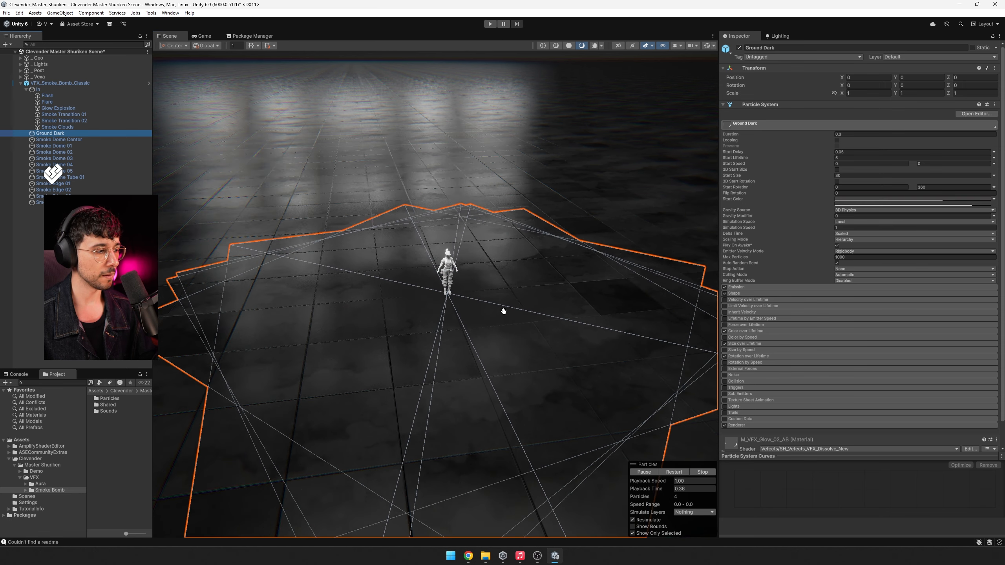
right_click_drag(517, 316, 465, 326, "alt")
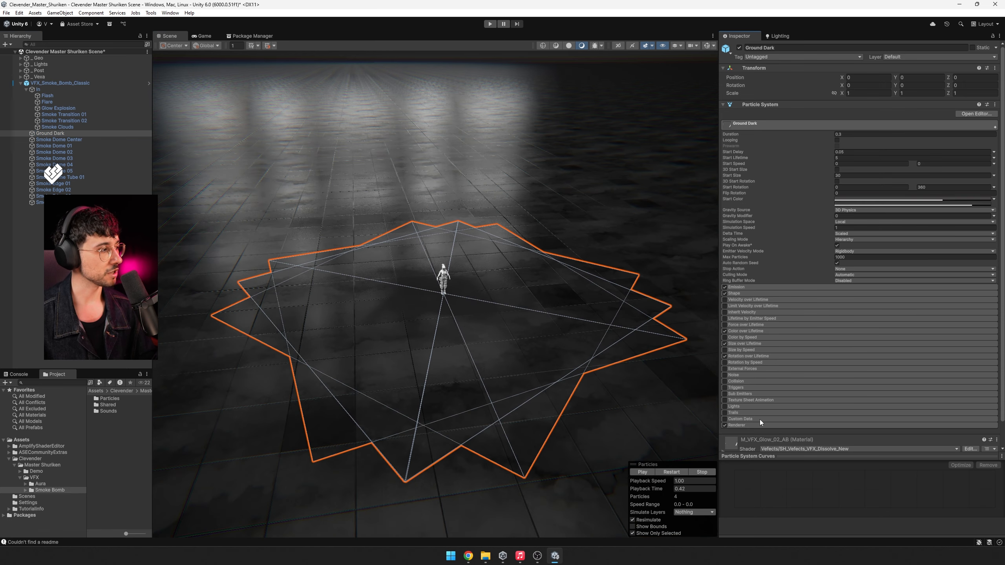
Step: Expand the Flash system's Renderer module and review its Render Mode options, leaving Billboard selected
left_click(87, 96)
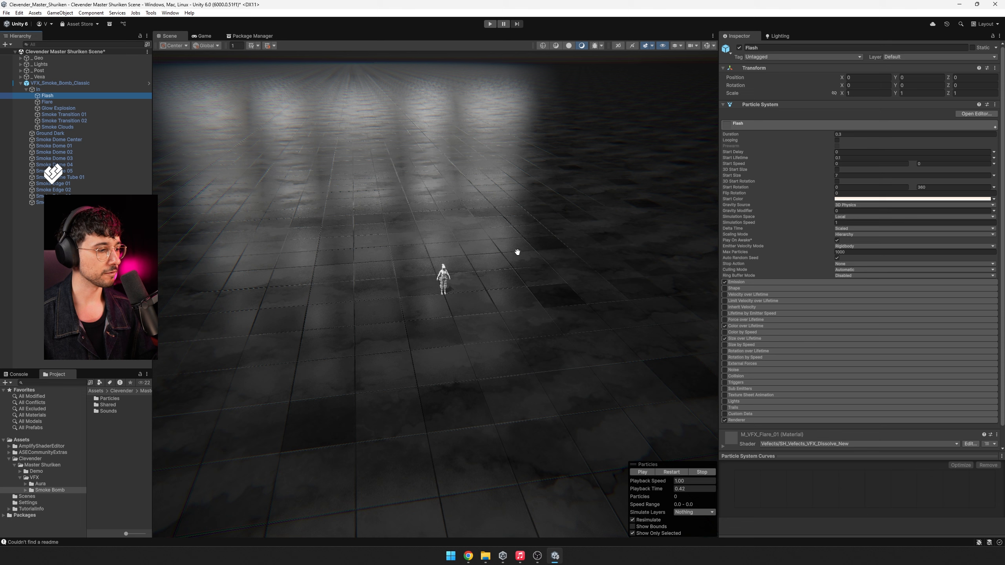
left_click(737, 420)
scroll(787, 295, "down", 4)
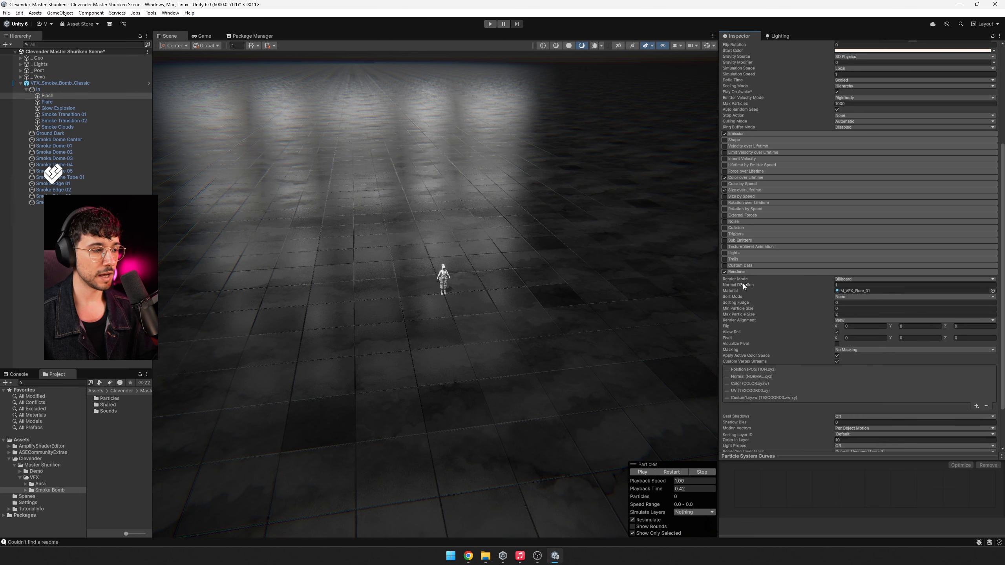
left_click(842, 278)
left_click(820, 279)
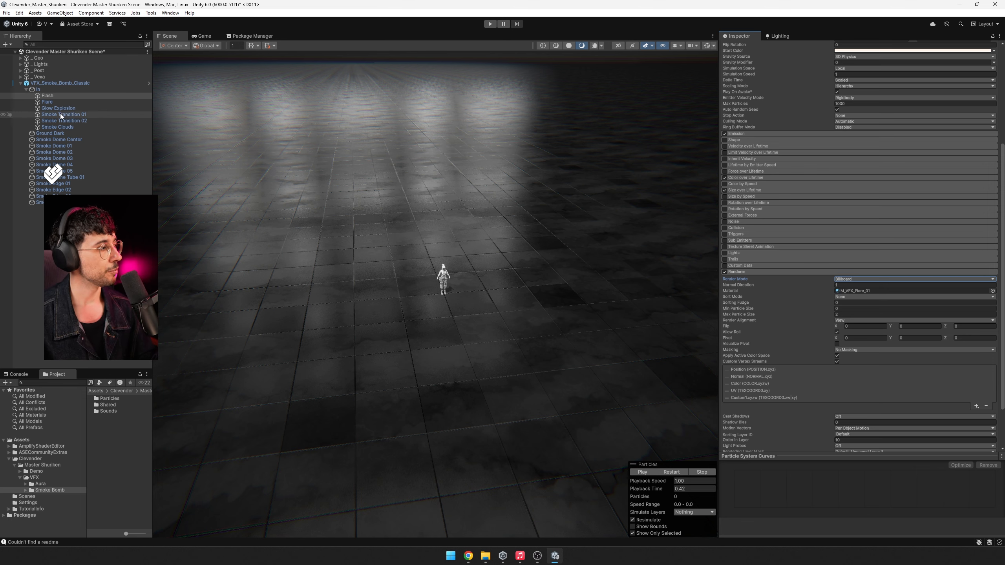
Step: Inspect Ground Dark's Renderer settings and its particles from low and high angles, keeping Render Mode at Horizontal Billboard
left_click(71, 133)
left_click(746, 402)
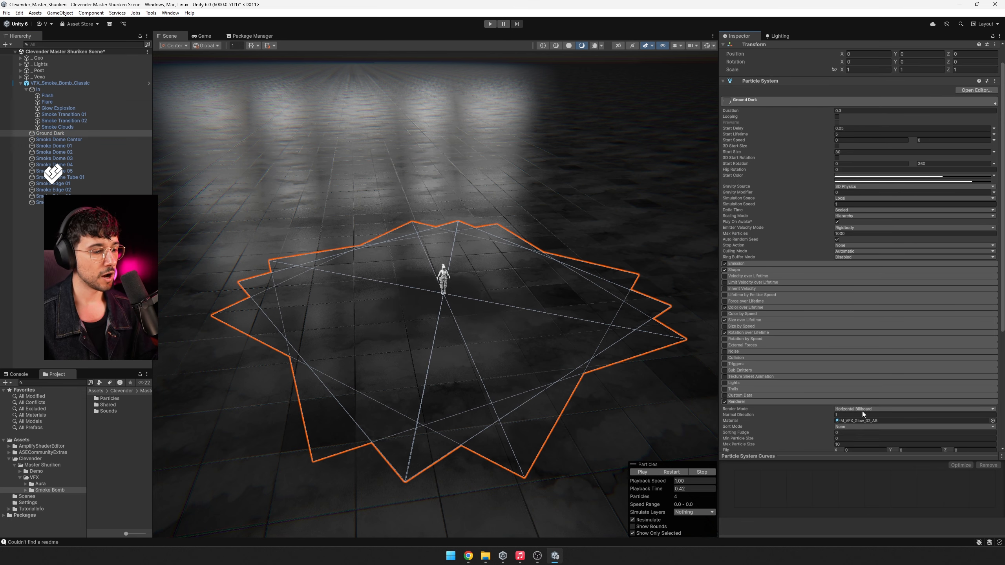
left_click_drag(564, 322, 518, 305, "alt")
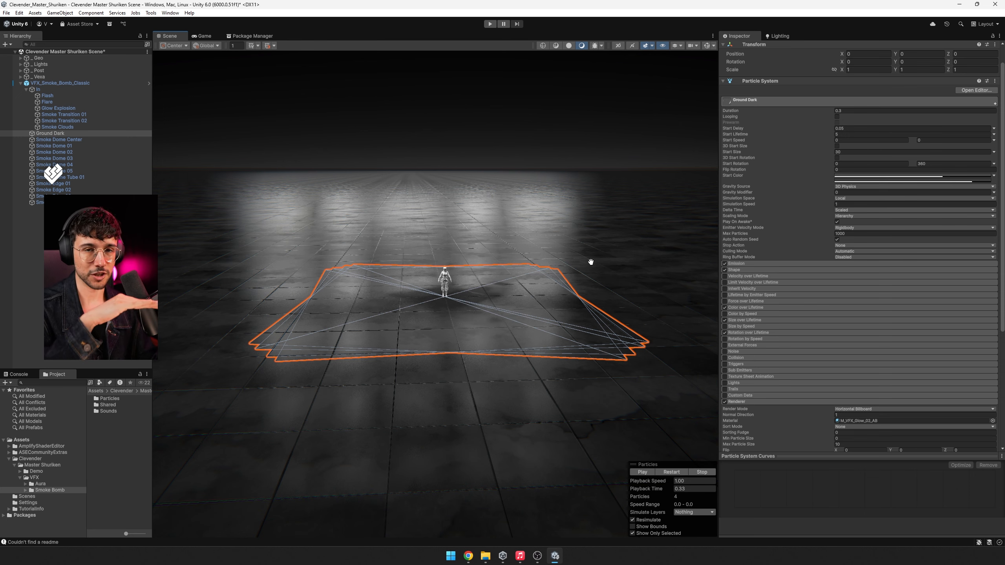
left_click_drag(576, 260, 606, 296, "alt")
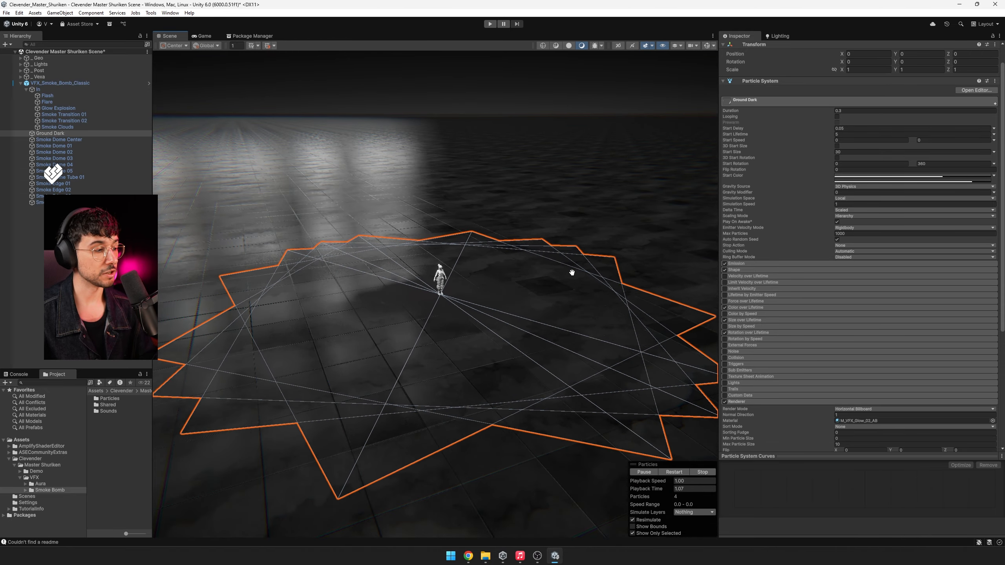
left_click(857, 410)
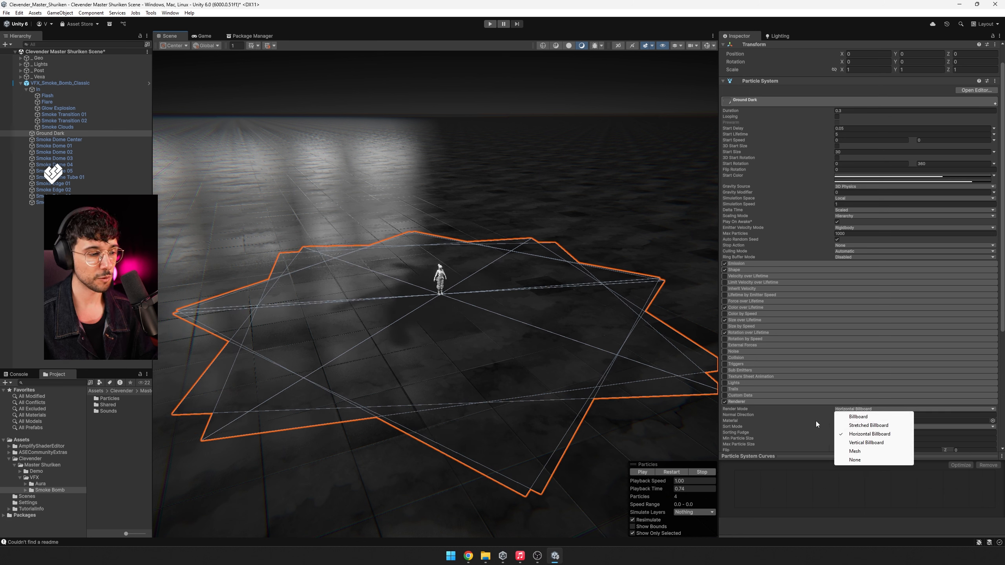
left_click(780, 408)
Step: Inspect Smoke Transition 01's Renderer settings and review its Render Mode options, leaving Mesh selected
left_click(75, 115)
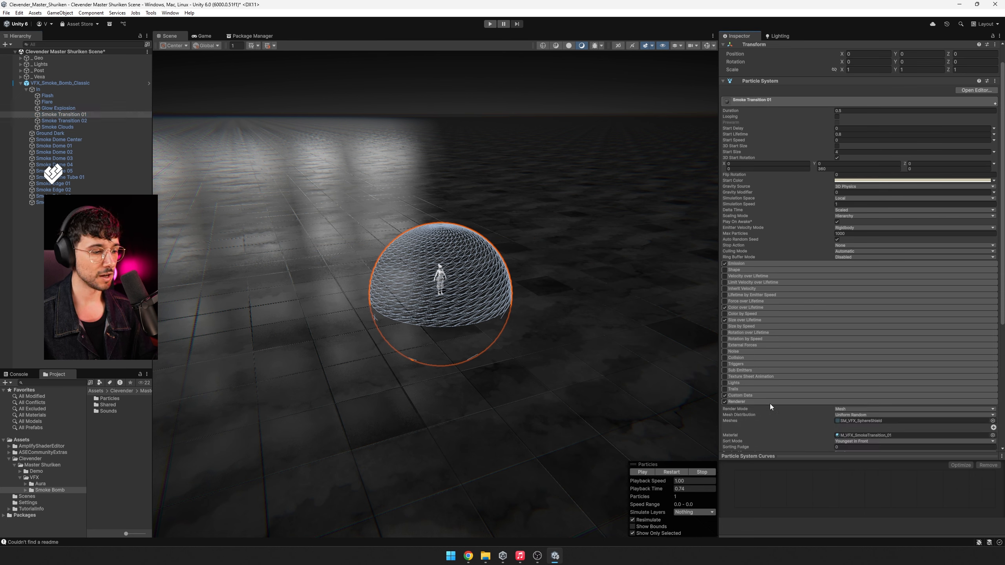
left_click(851, 410)
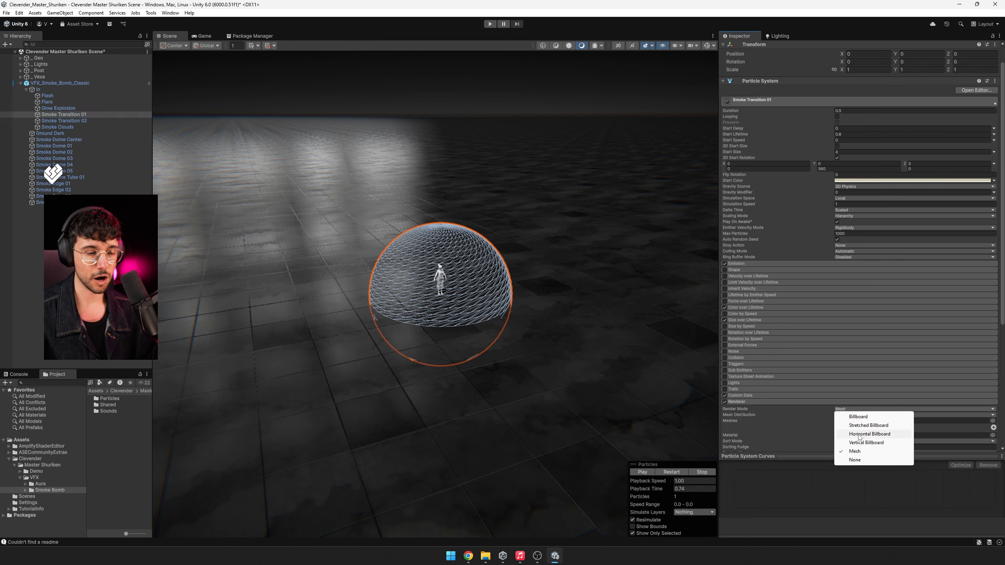
left_click(786, 413)
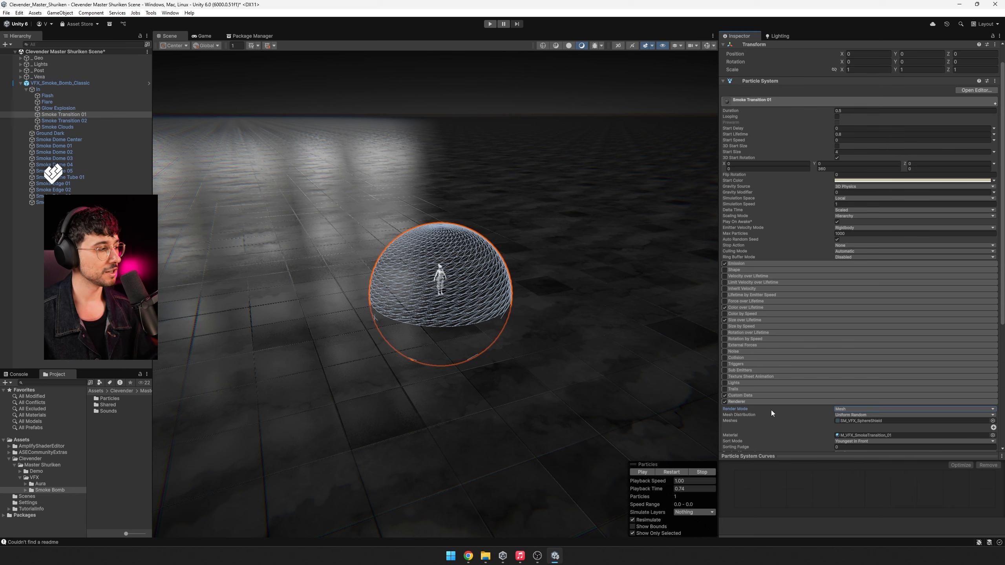
Step: Inspect Smoke Dome Tube 01's mesh up close and review its Render Mode, Mesh Distribution and remaining Renderer settings without changing them
left_click(82, 178)
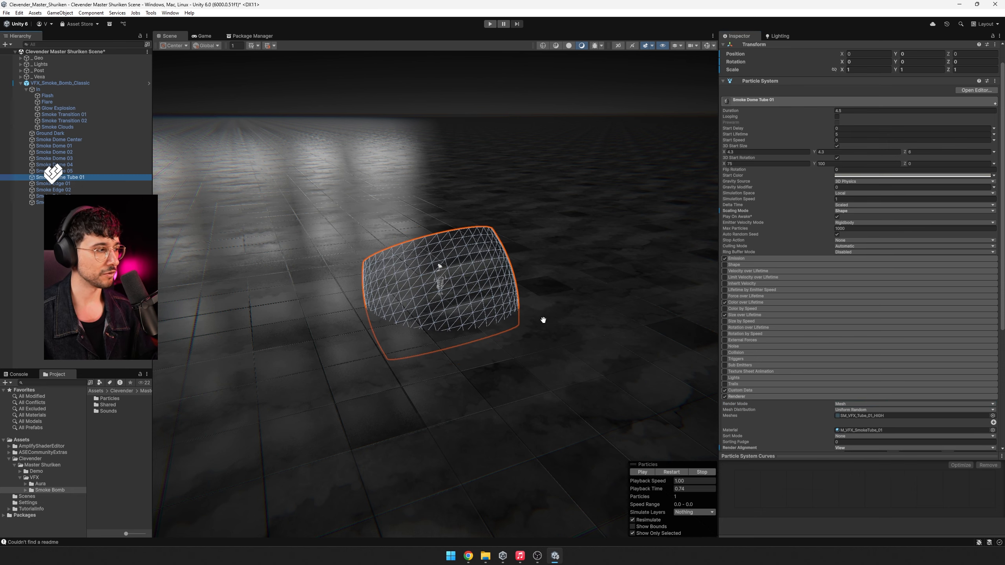
scroll(530, 318, "up", 5)
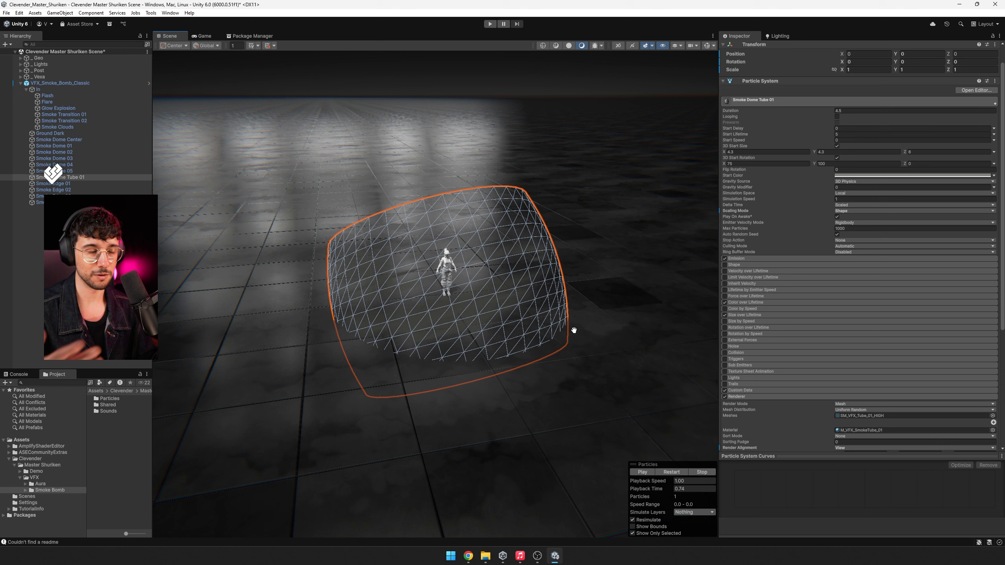
left_click(840, 404)
left_click(817, 411)
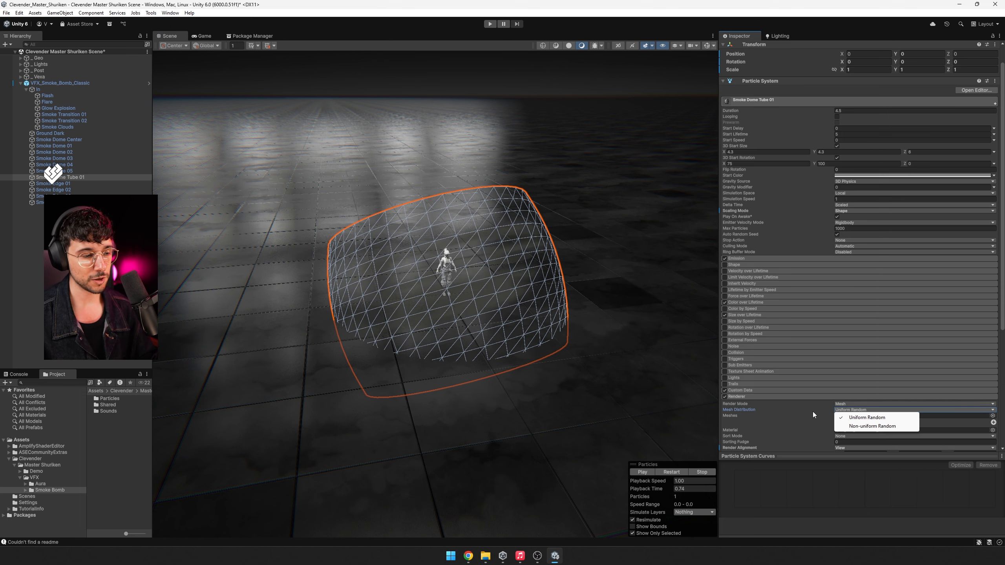
scroll(816, 415, "down", 5)
scroll(800, 340, "down", 2)
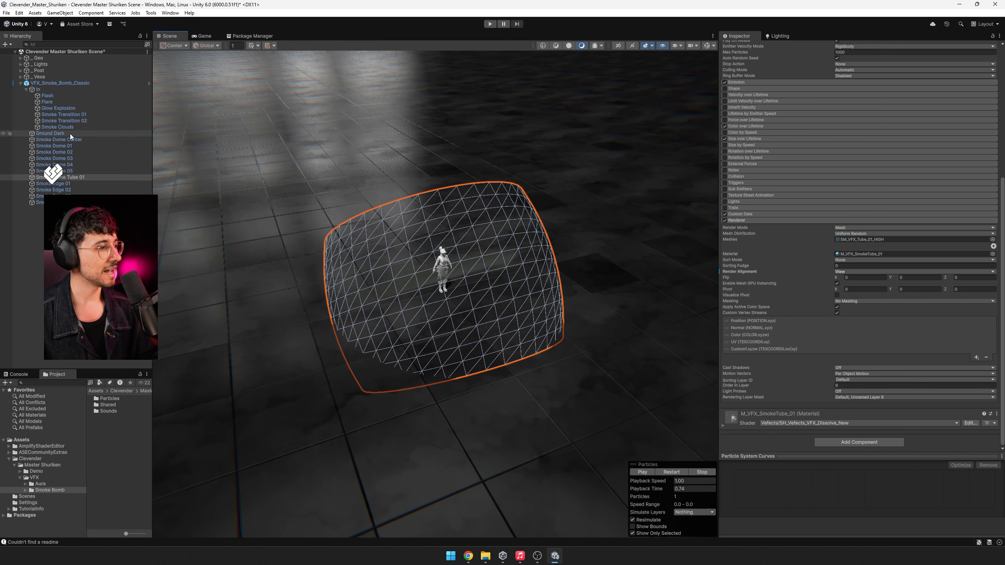
Step: Compare the dome meshes by going through the systems from Smoke Dome Center to Smoke Dome 05
left_click(70, 134)
left_click(122, 139)
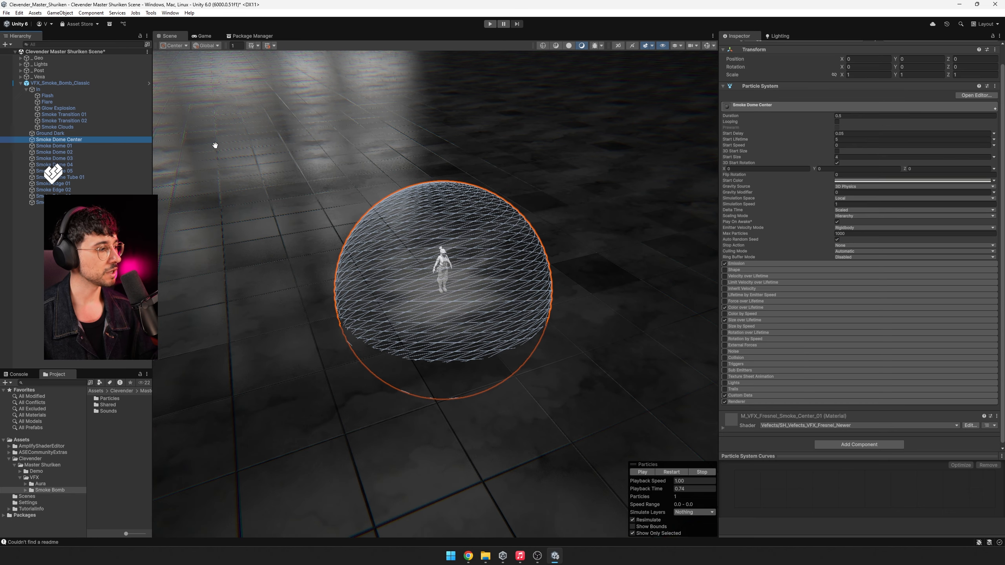
key("Down")
key("Down")
key("Down")
key("Down")
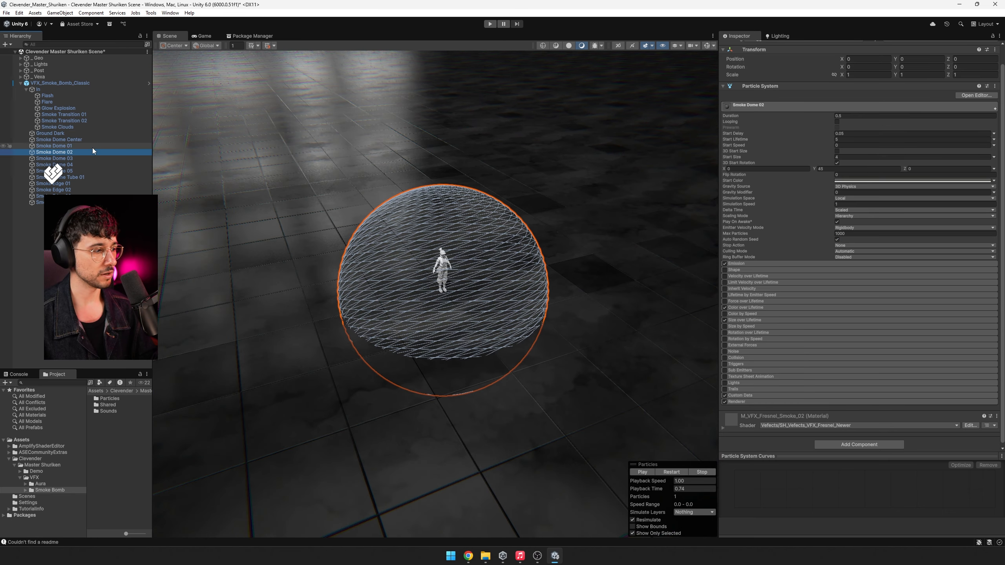
key("Up")
key("Up")
key("Up")
key("Up")
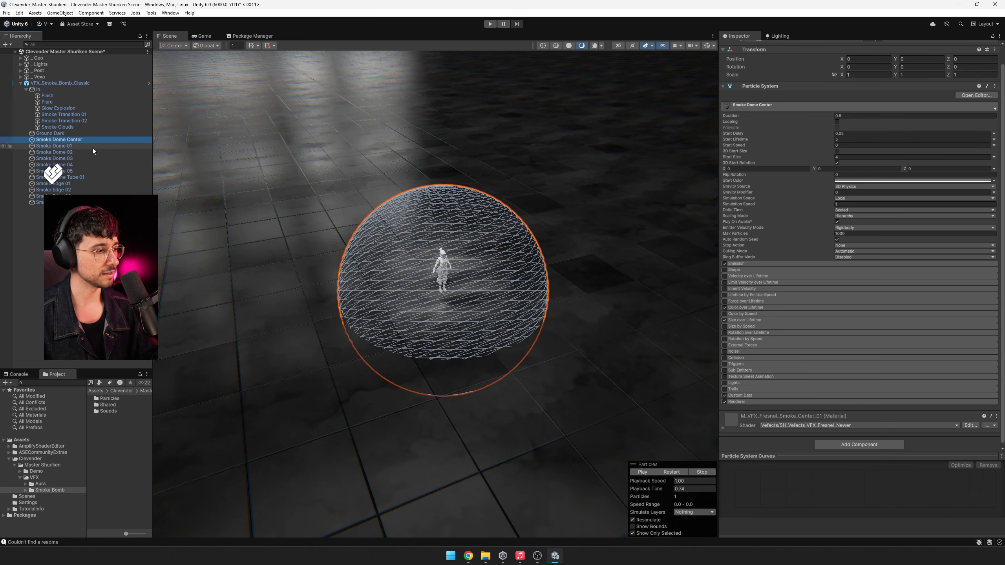
key("Down")
key("Down")
key("Down")
key("Down")
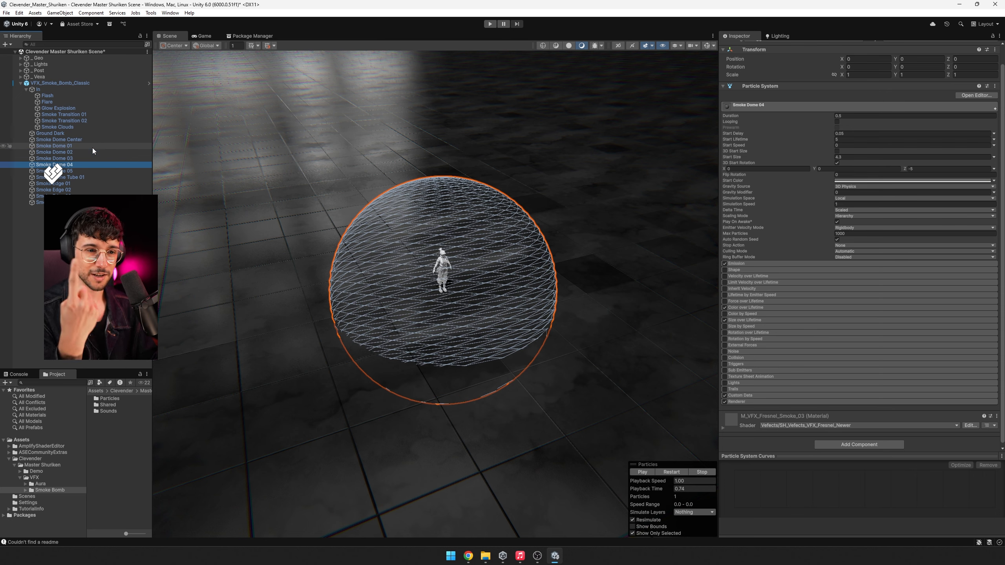
key("Down")
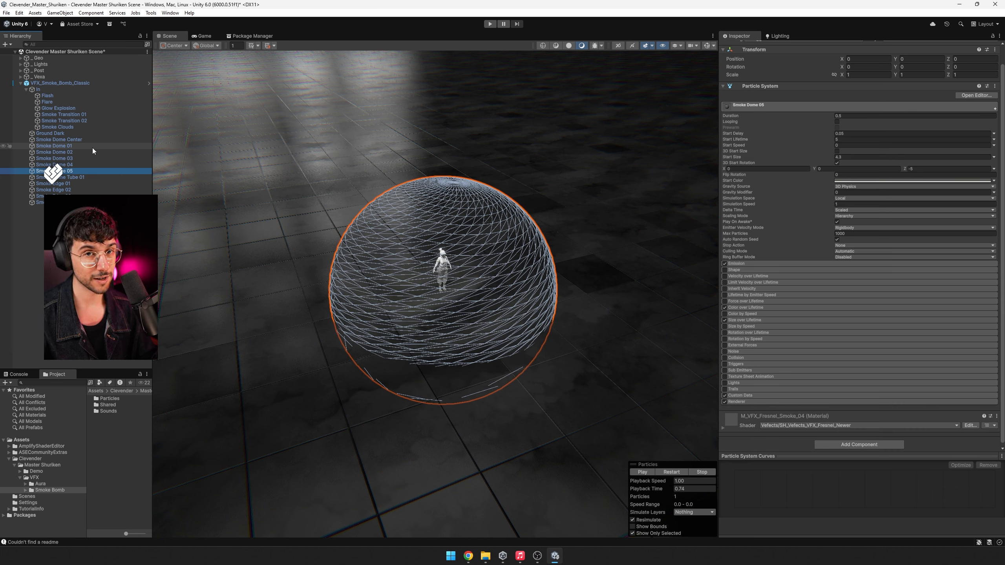
Step: Compare the meshes of Smoke Dome Tube 01 and Smoke Edge 01, returning to the tube
key("Down")
key("Down")
key("Down")
key("Down")
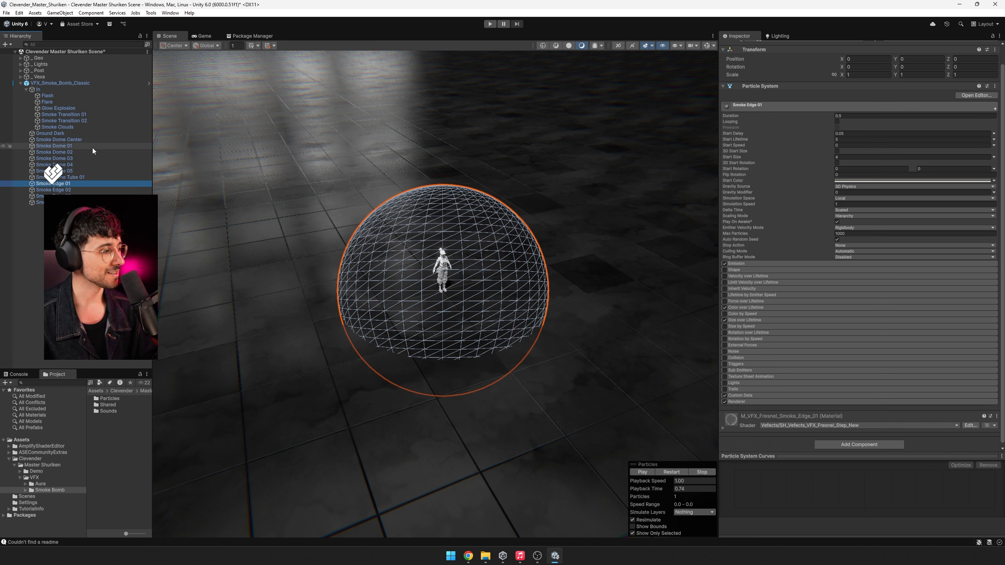
key("Up")
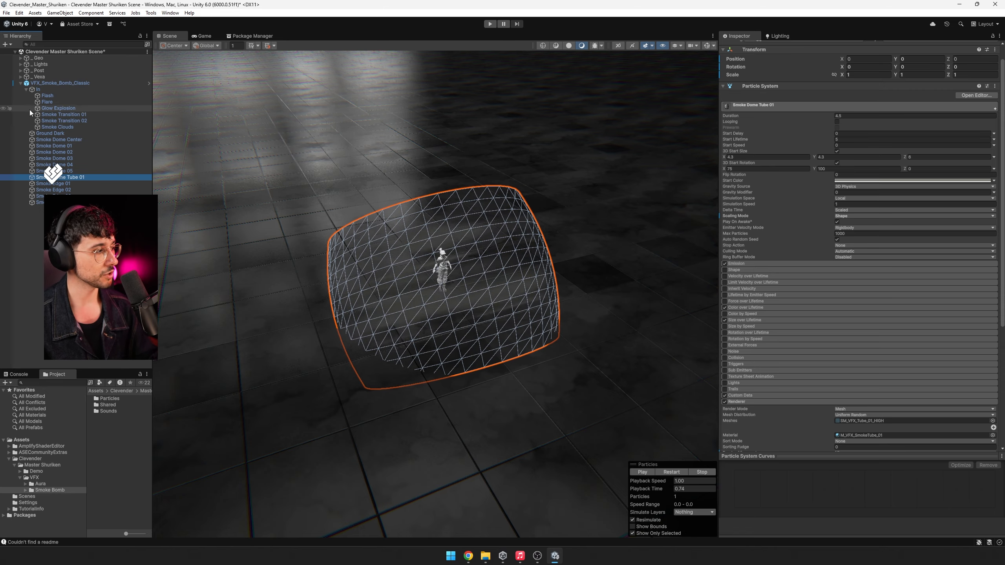
Step: Inspect Smoke Dome 05's Renderer alignment setting and examine its sphere mesh from another angle
left_click(79, 171)
left_click(763, 403)
scroll(815, 400, "down", 5)
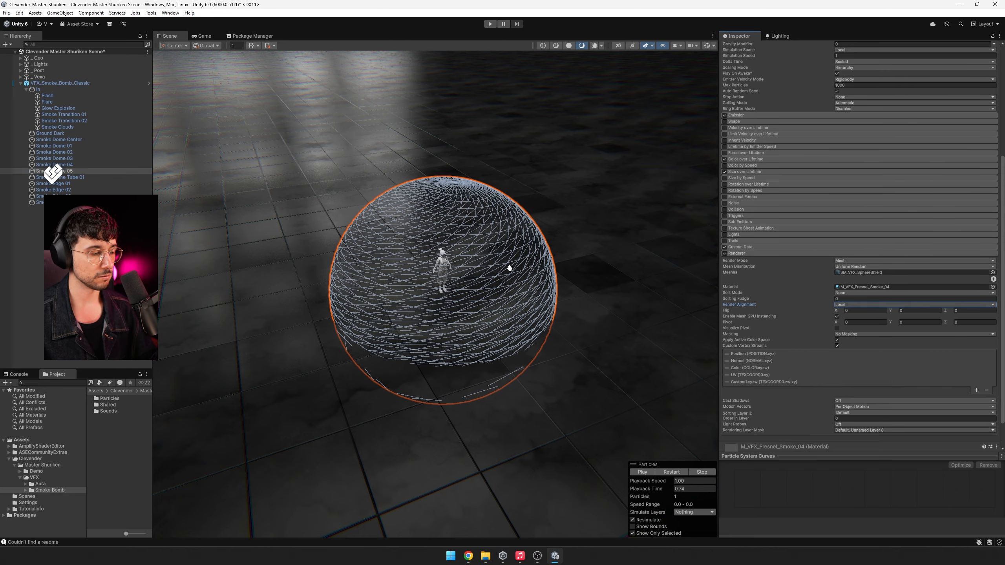
left_click_drag(510, 268, 514, 298, "alt")
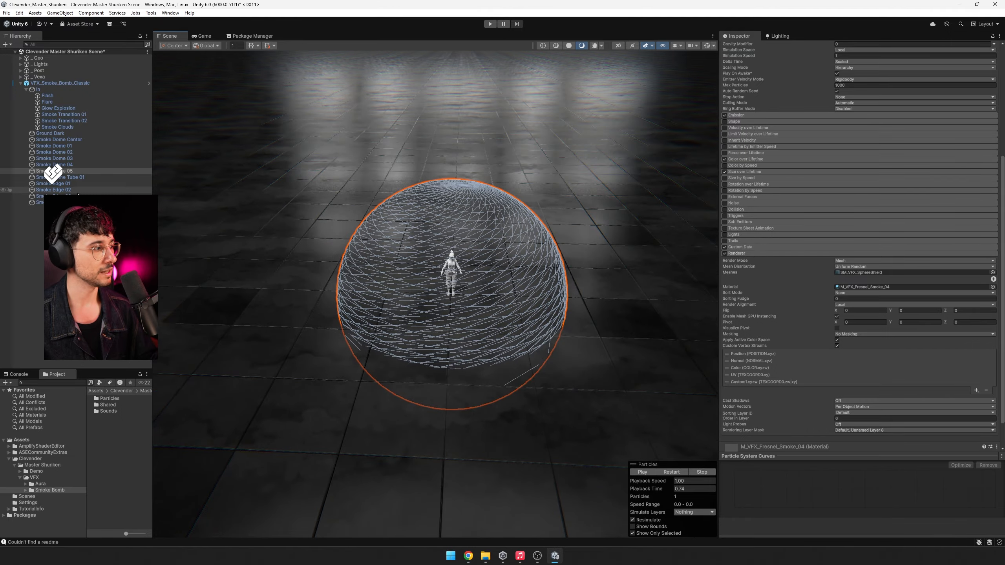
Step: Examine Smoke Edge 01 from several angles and review its Render Alignment options, leaving Facing selected
left_click(79, 184)
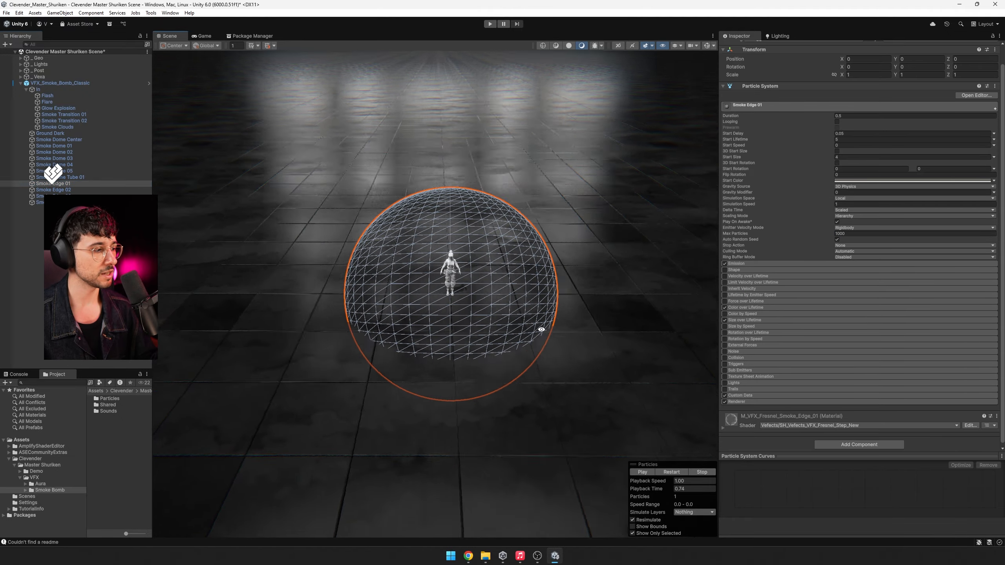
left_click_drag(541, 329, 476, 341, "alt")
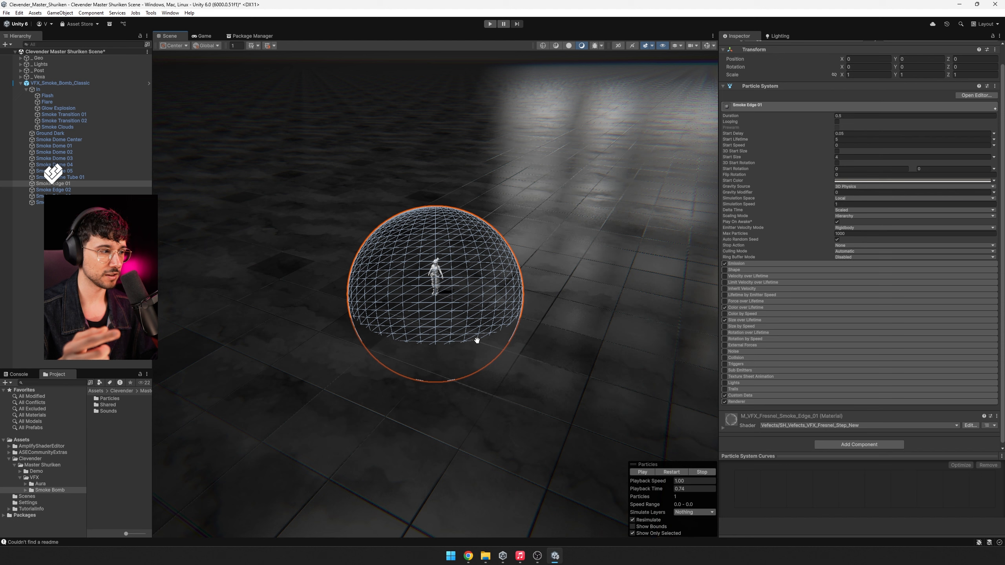
left_click(757, 403)
scroll(776, 394, "down", 3)
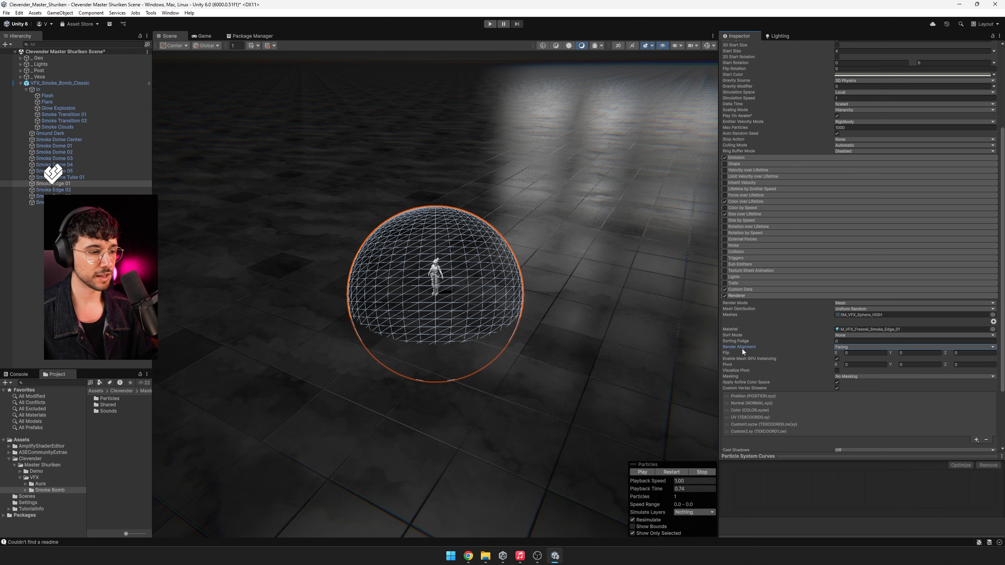
left_click(837, 348)
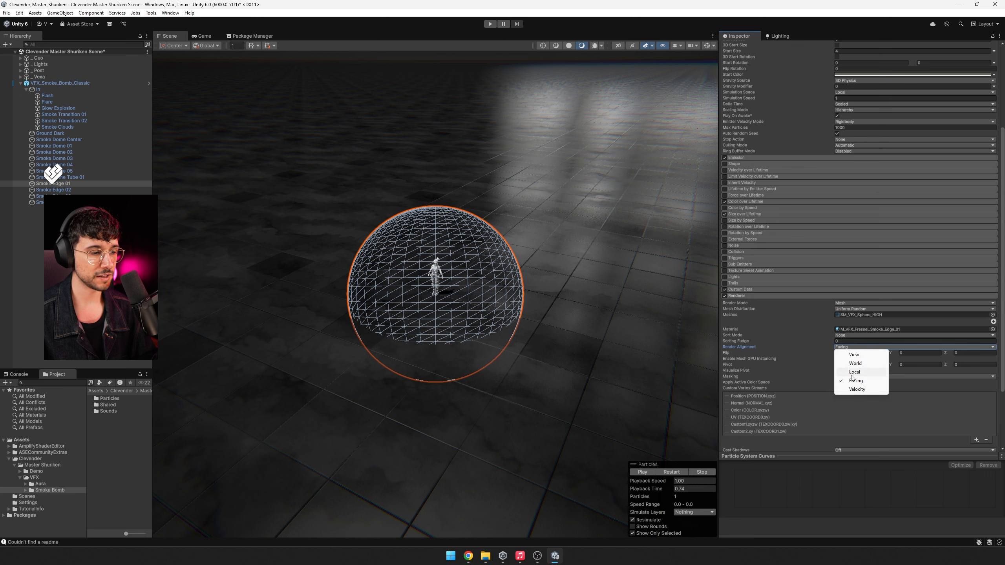
left_click(842, 316)
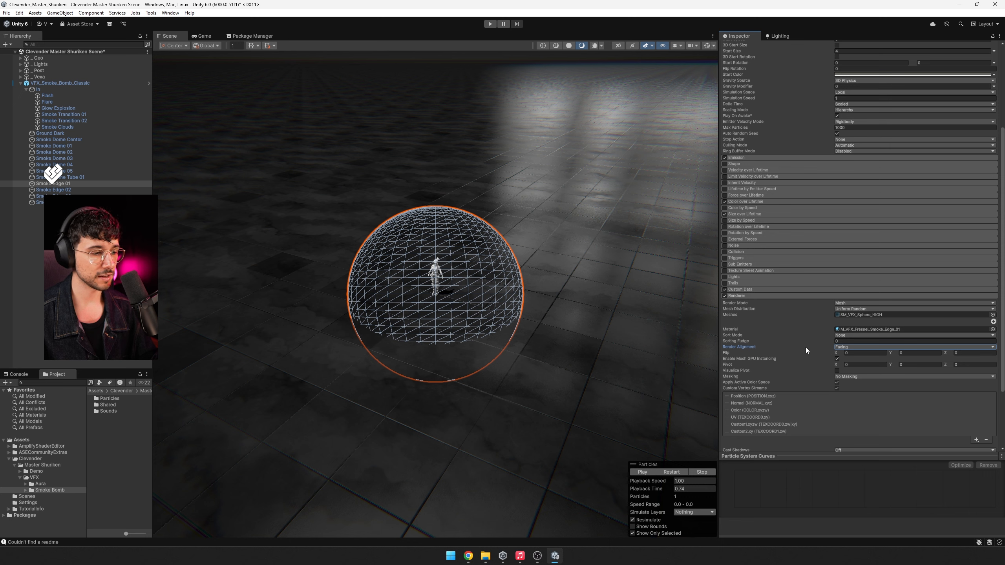
Step: Locate Smoke Edge 01's SM_VFX_Sphere_HIGH mesh asset and examine its wireframe preview
left_click(868, 316)
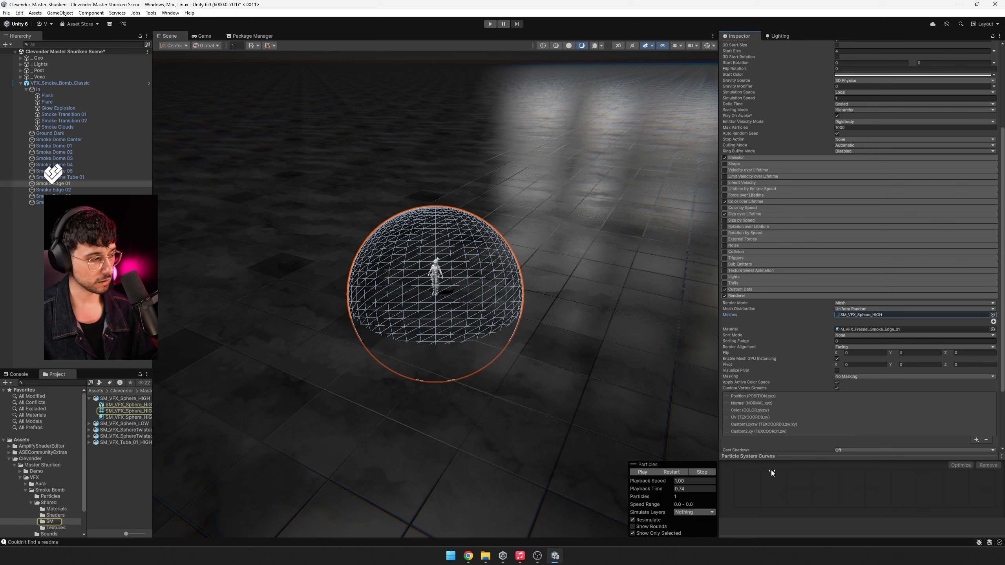
left_click(99, 412)
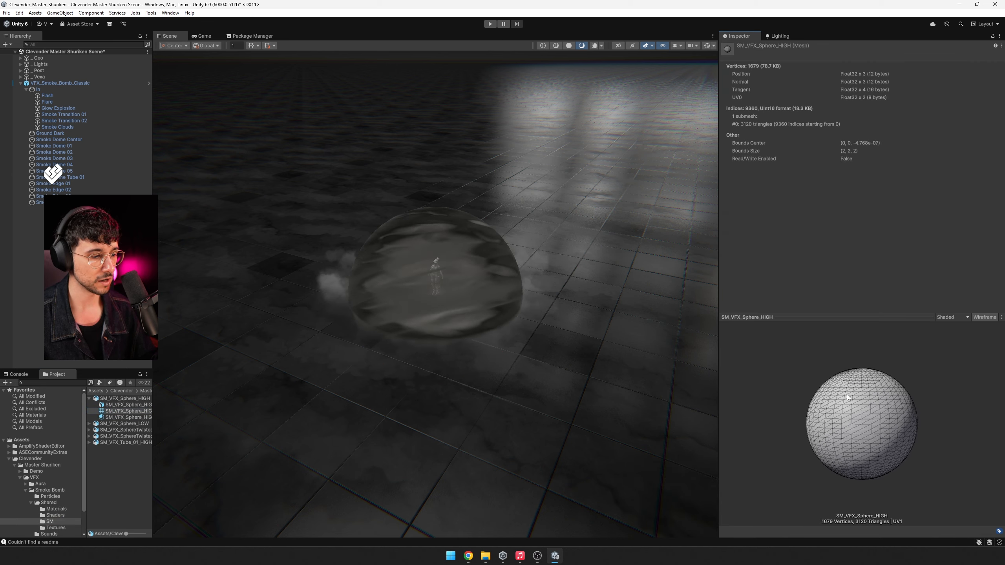
left_click_drag(848, 397, 868, 438)
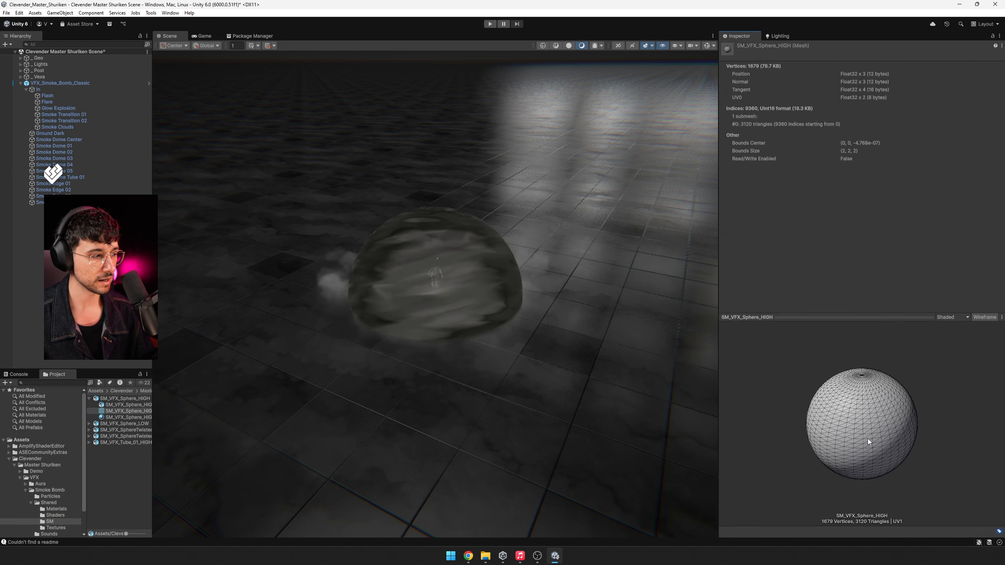
Step: View Smoke Edge 03, then examine the last Smoke Clouds system's particles from several angles and distances
left_click(60, 196)
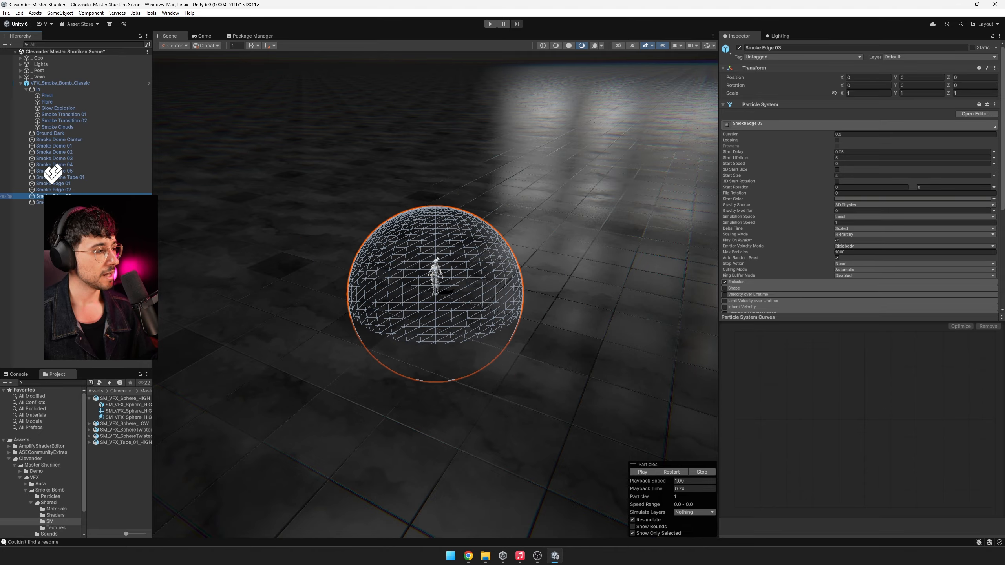
left_click(59, 202)
left_click_drag(361, 300, 608, 264, "alt")
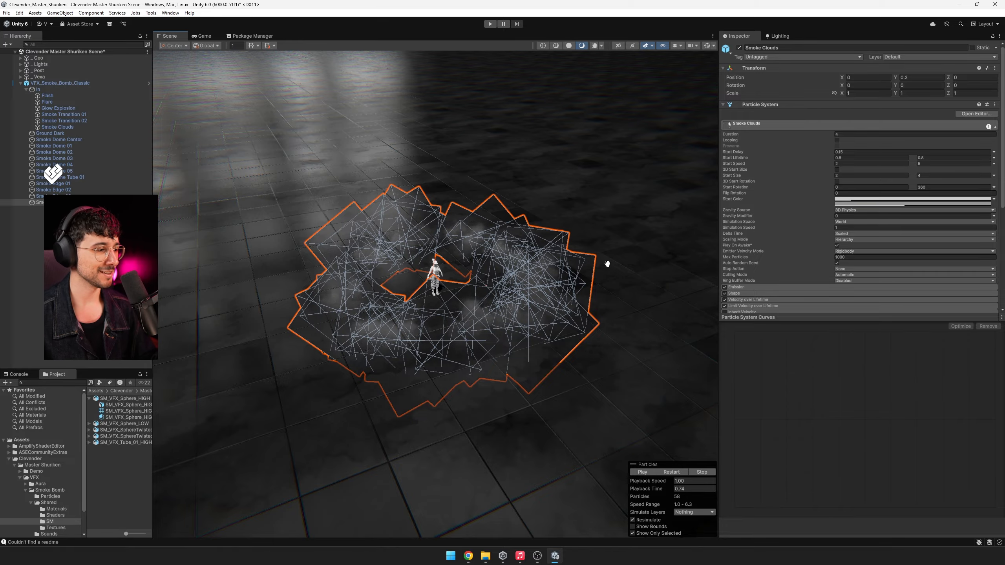
left_click_drag(608, 264, 601, 301, "alt")
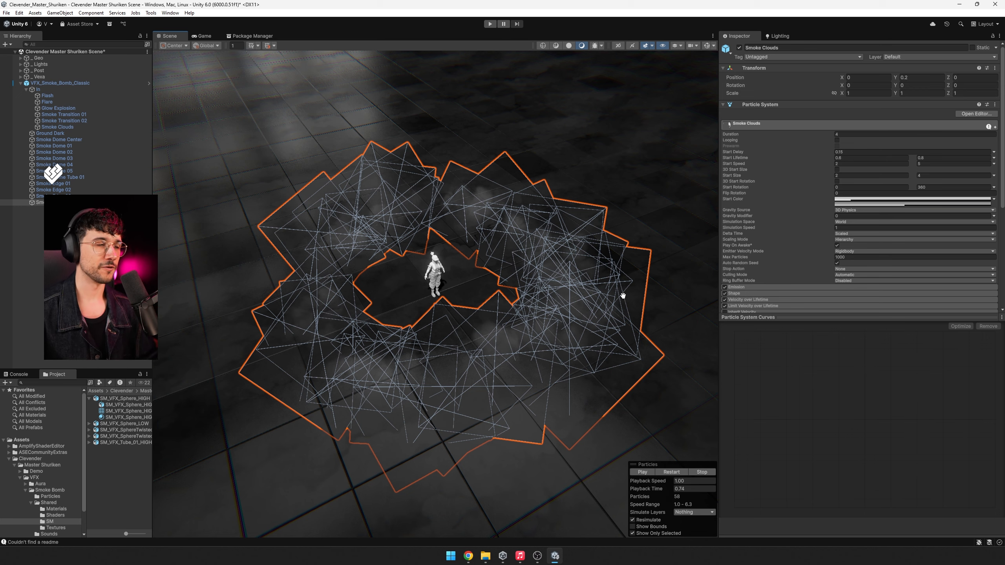
scroll(634, 299, "down", 5)
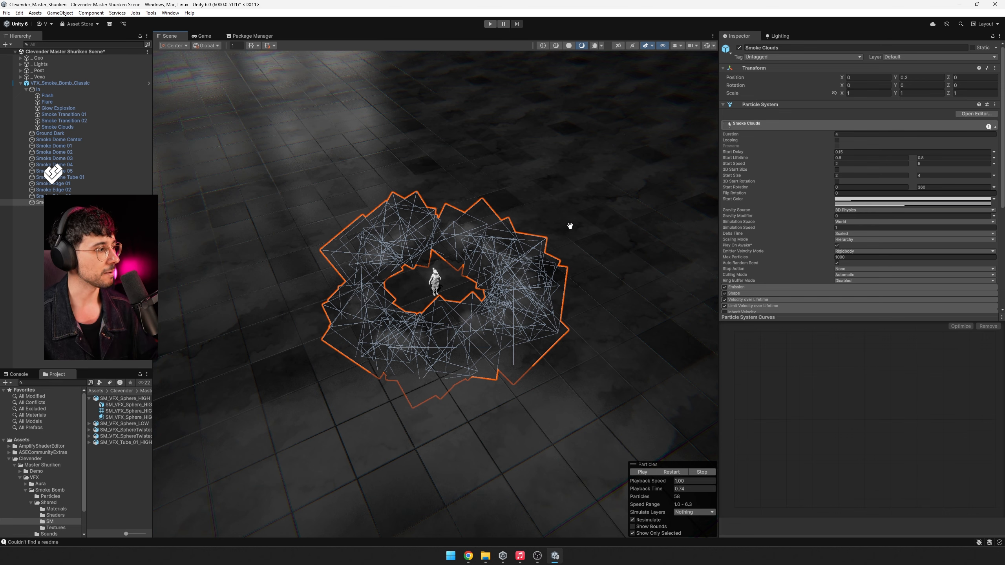
Step: Set the Render Alignment of the Smoke Clouds system to Local and view its particles from a lower angle
scroll(807, 271, "down", 10)
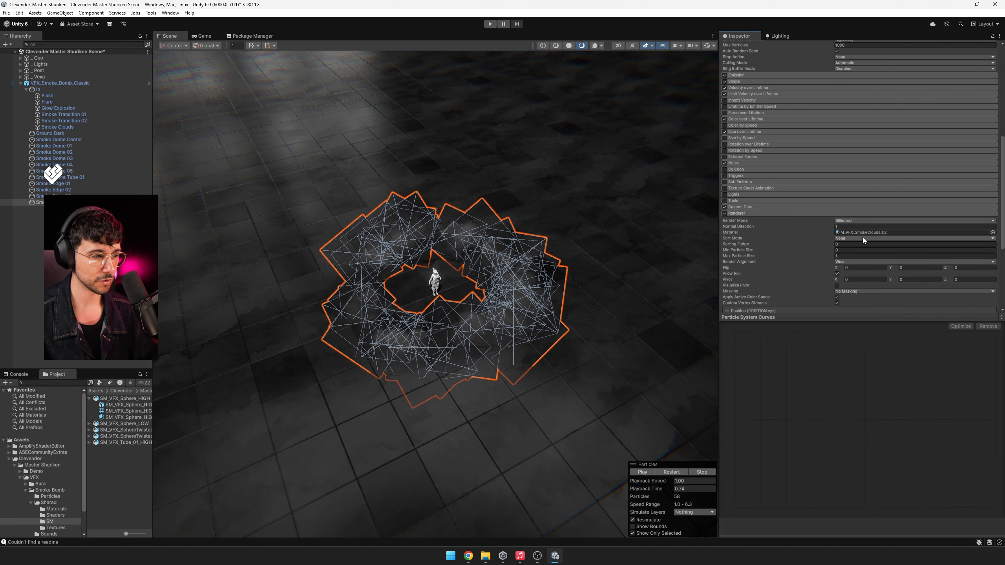
left_click(846, 262)
left_click(847, 282)
left_click_drag(586, 270, 617, 145, "alt")
Step: Turn off Selection Outline and Selection Wire in the scene, and examine the Smoke Clouds' orientation from different angles
left_click(714, 46)
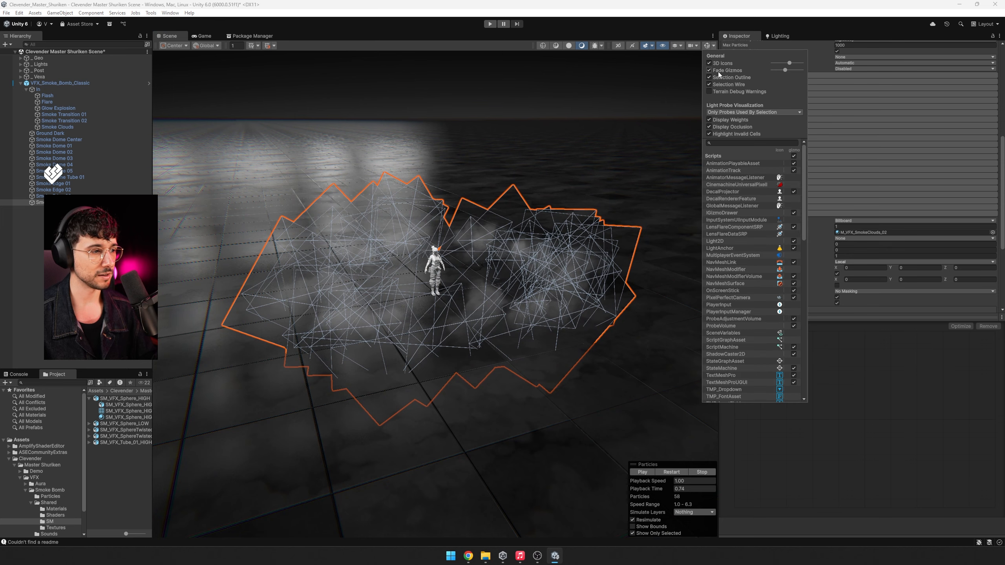
left_click(718, 77)
left_click(709, 84)
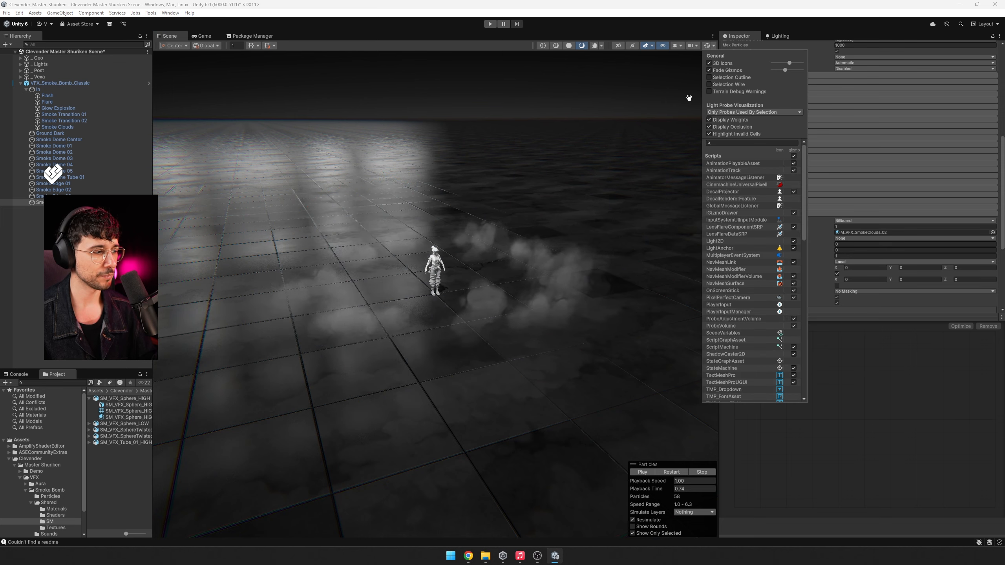
left_click_drag(690, 96, 557, 286, "alt")
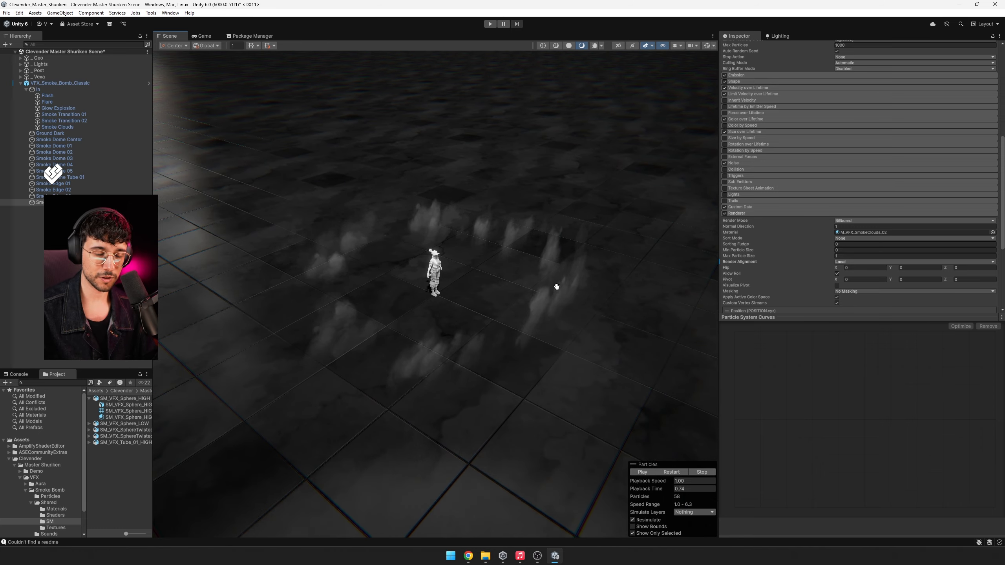
left_click_drag(556, 287, 468, 243, "alt")
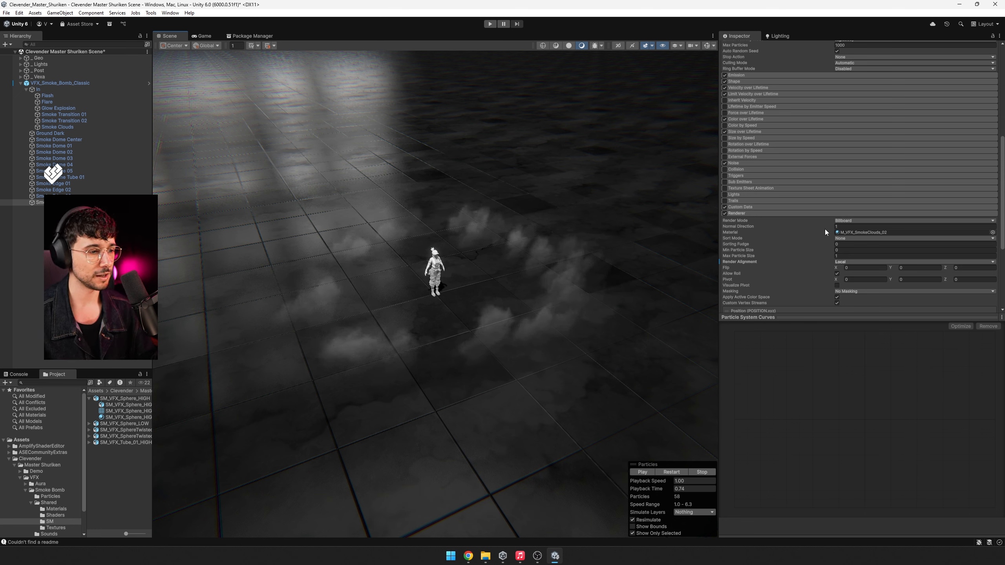
Step: Set the Smoke Clouds' Render Alignment to View for comparison, and return it to Local
left_click(846, 263)
left_click(847, 268)
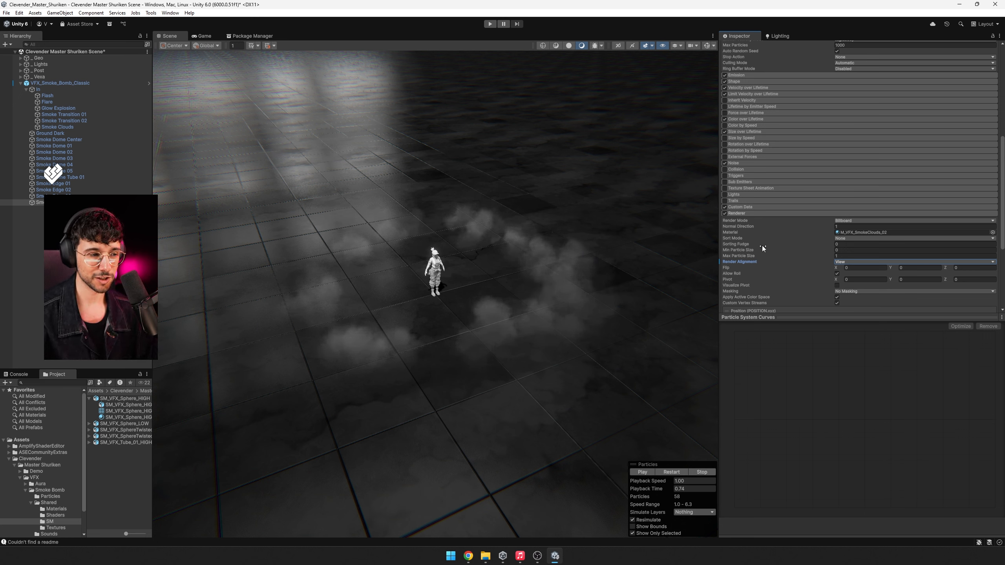
left_click(841, 263)
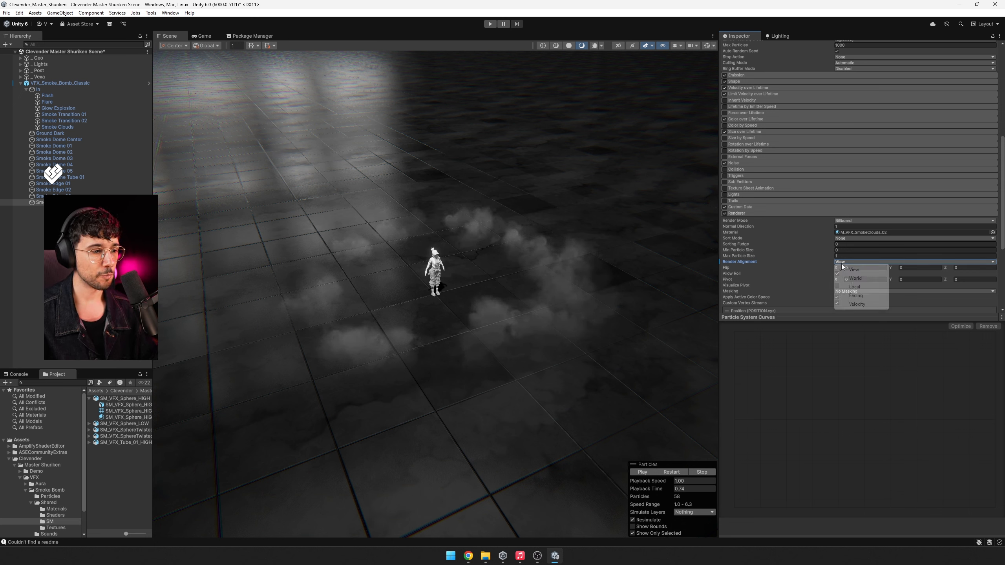
left_click(856, 288)
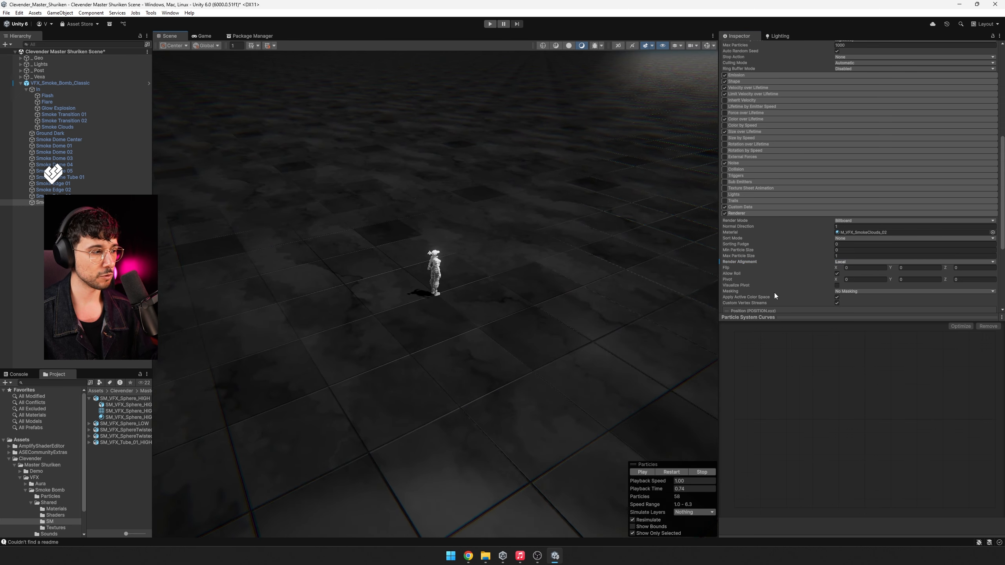
Step: Set the Cull value of the M_VFX_SmokeClouds_02 material to 1 and examine the clouds from another side
scroll(827, 257, "down", 5)
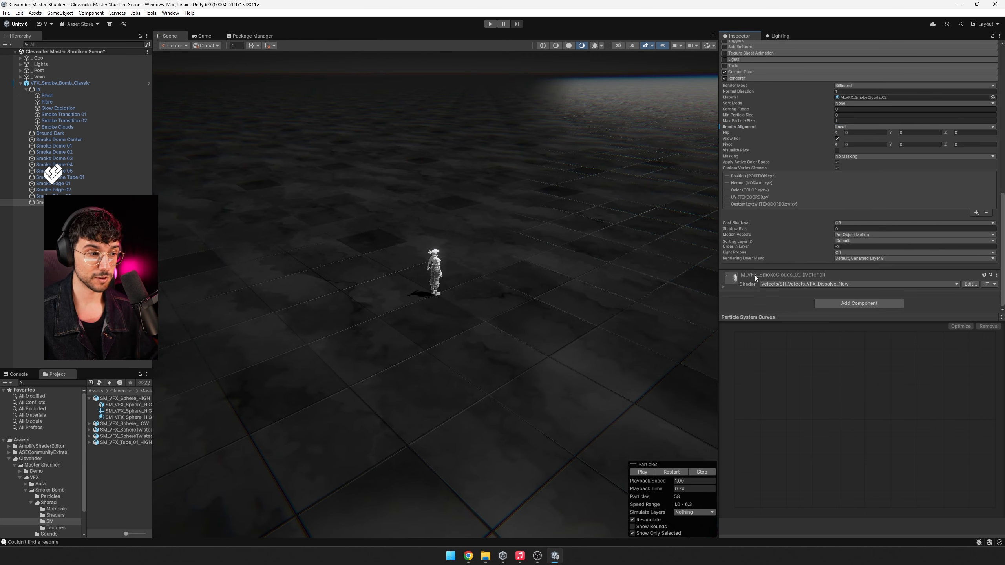
left_click(755, 276)
scroll(811, 266, "down", 10)
left_click(868, 189)
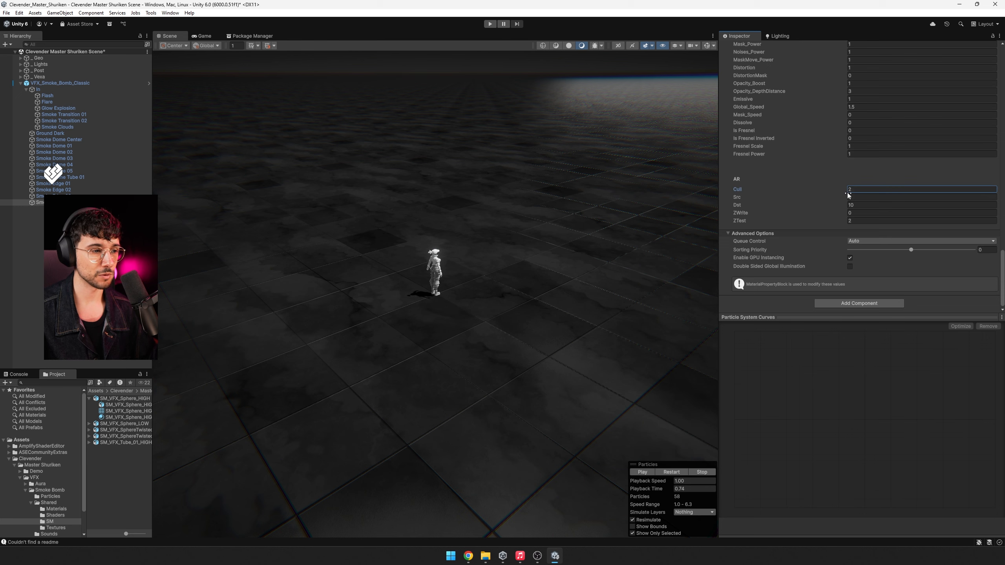
type("1")
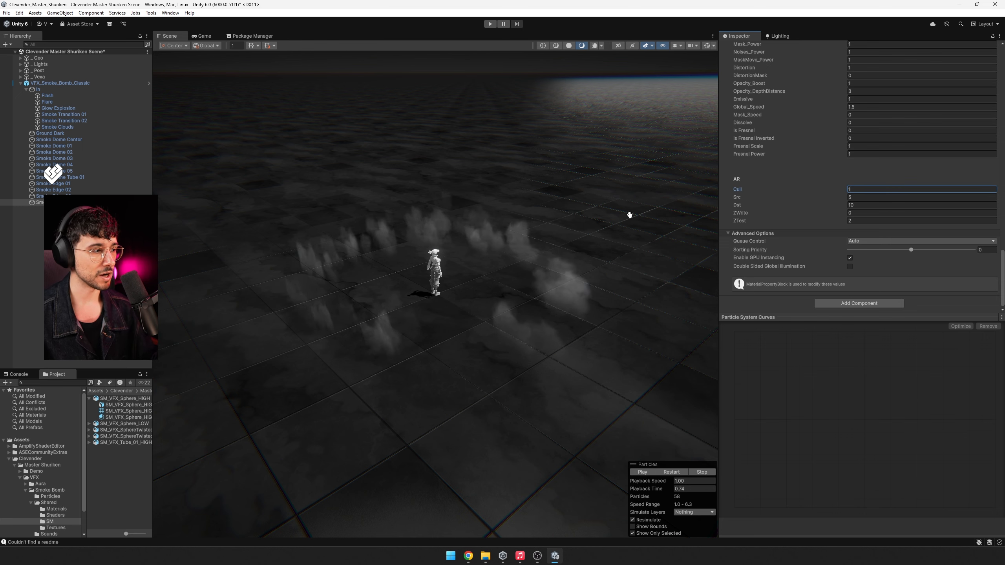
left_click_drag(647, 231, 456, 226, "alt")
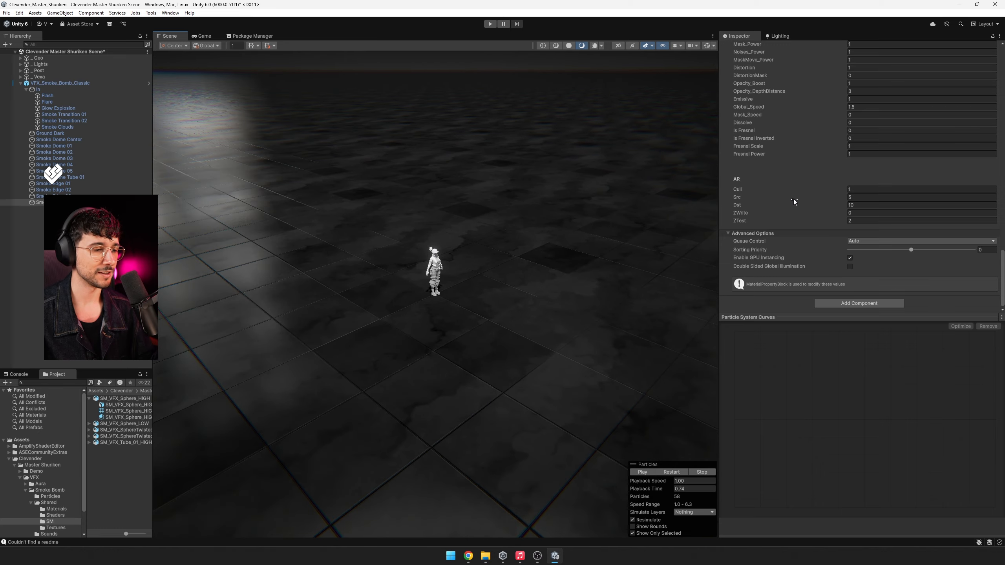
Step: Set the cloud material's Cull value to 0, examine the particles from several angles, and restore Cull to 2
type("0")
left_click_drag(546, 254, 653, 299, "alt")
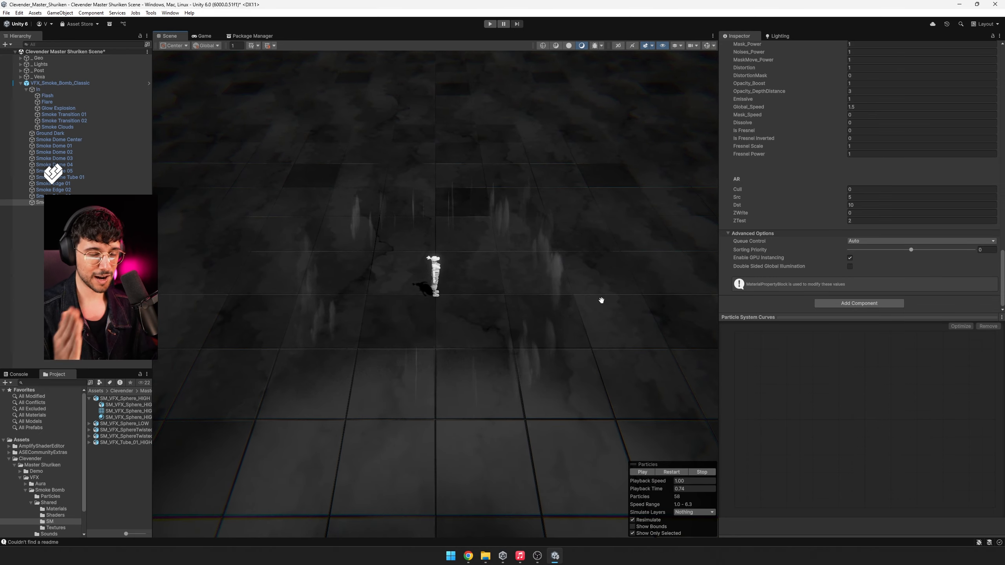
left_click_drag(542, 230, 605, 244, "alt")
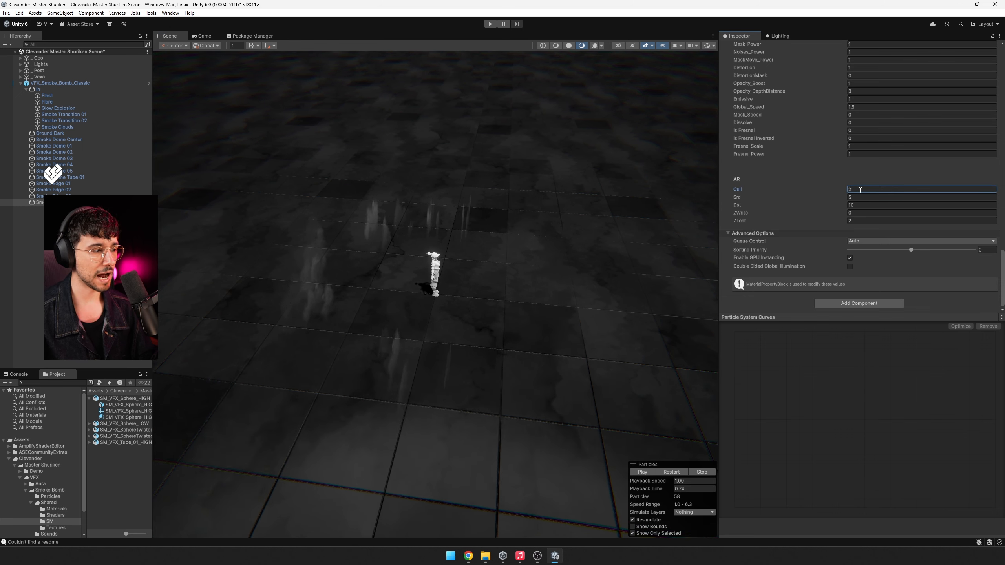
Step: Set the Render Alignment of the Smoke Clouds system to View and examine its particles from a higher angle
scroll(861, 190, "up", 15)
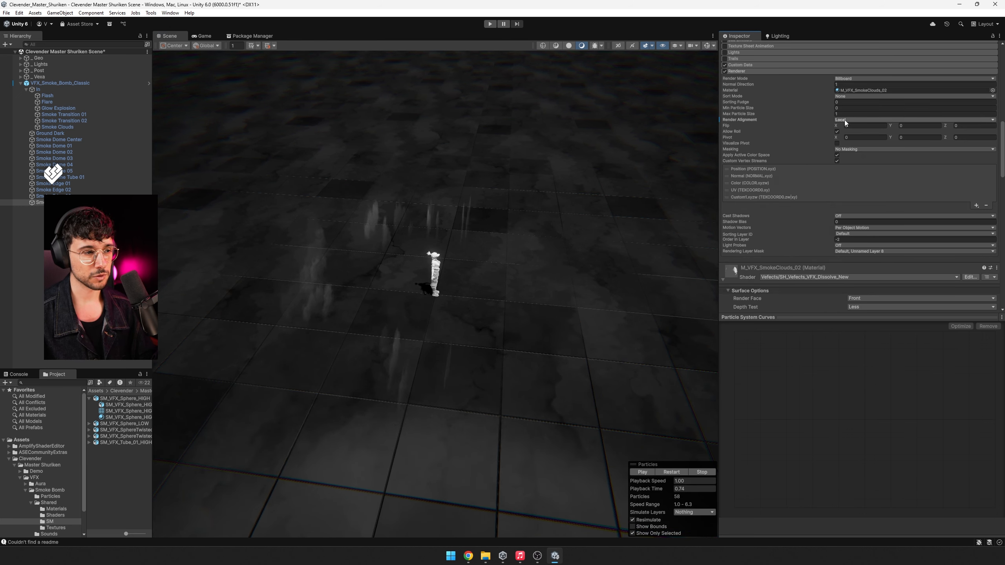
left_click(845, 120)
left_click(853, 128)
left_click_drag(475, 205, 566, 298, "alt")
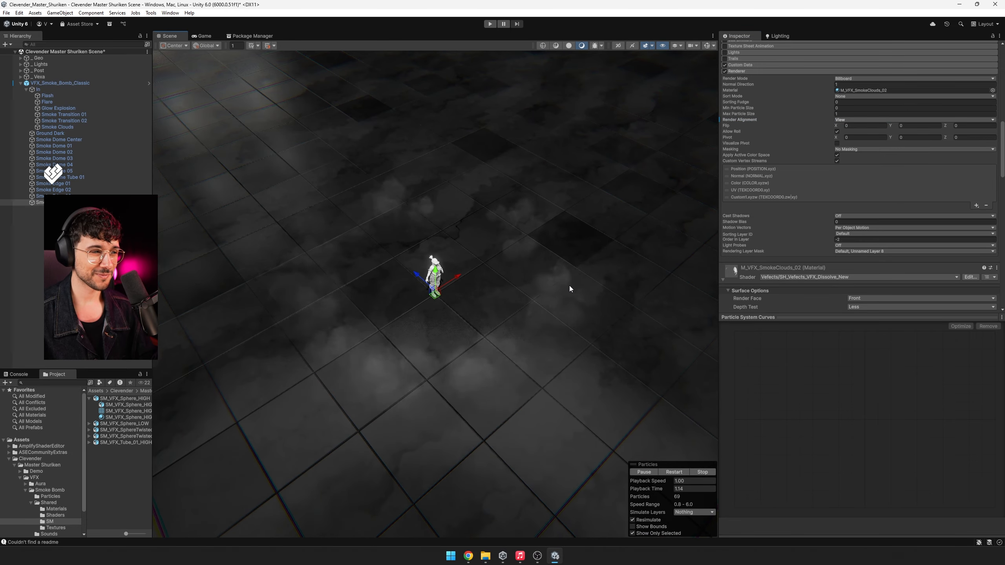
Step: Turn off Show Only Selected for the particle preview so the whole smoke bomb effect plays
scroll(757, 137, "up", 3)
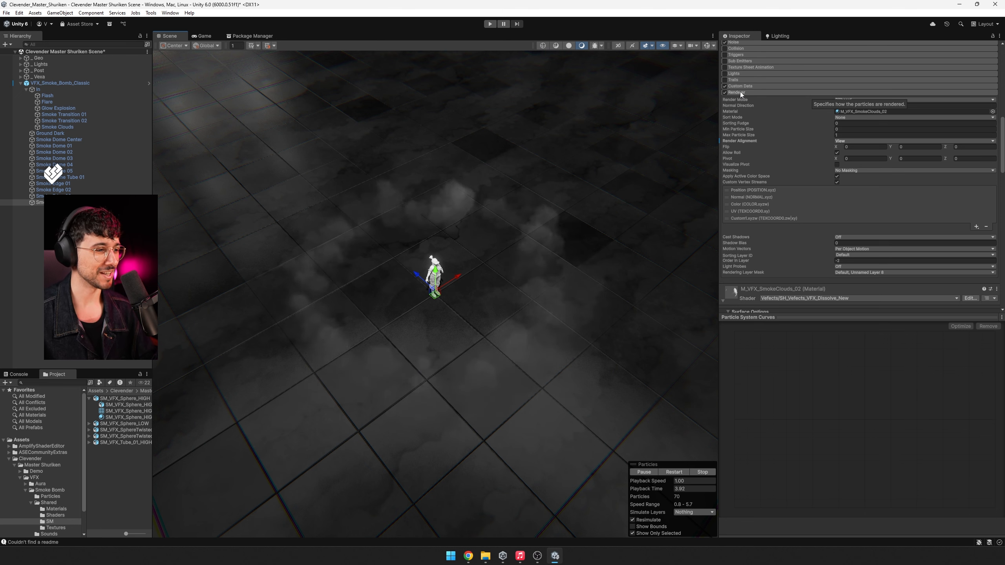
scroll(773, 192, "up", 10)
scroll(802, 221, "up", 3)
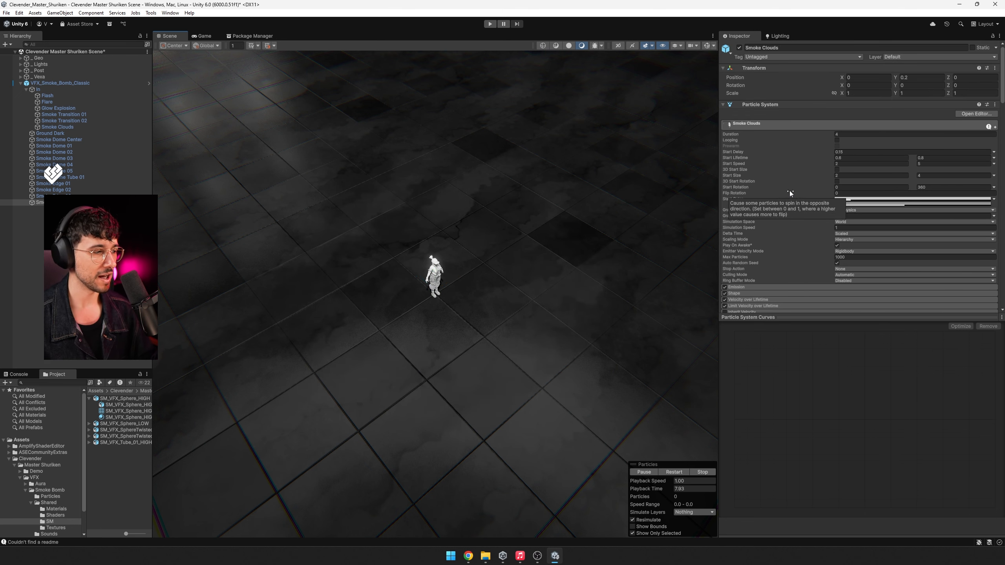
key("/")
left_click(643, 532)
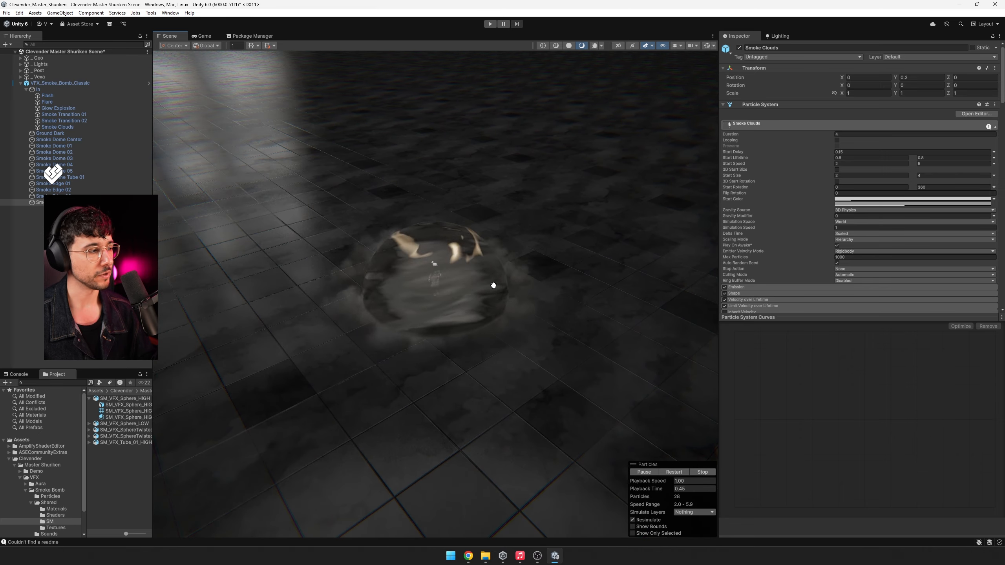
Step: Select the VFX_Smoke_Bomb_Classic parent and shrink the Particle System Curves area to reveal its full module list
left_click(88, 83)
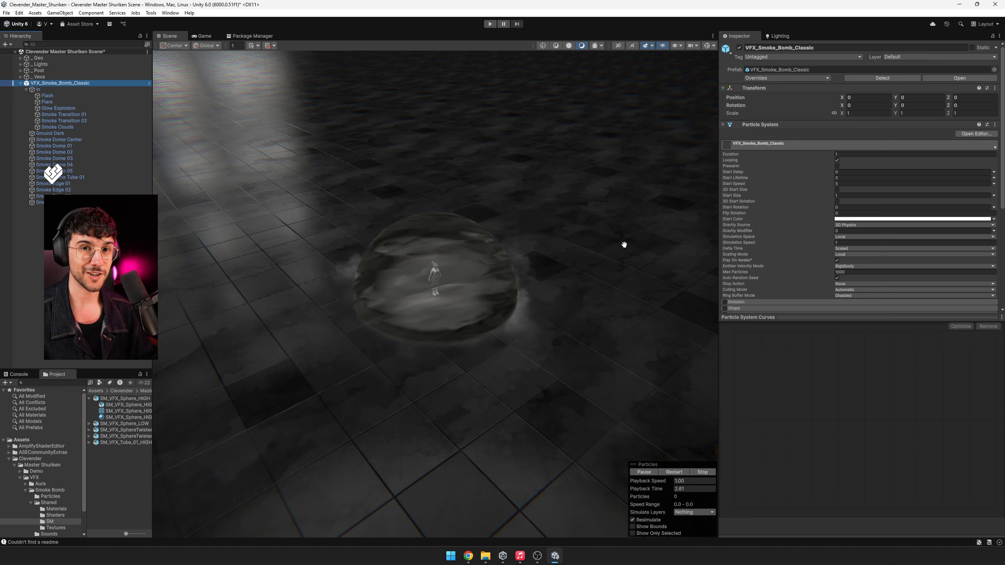
left_click_drag(624, 239, 620, 289, "alt")
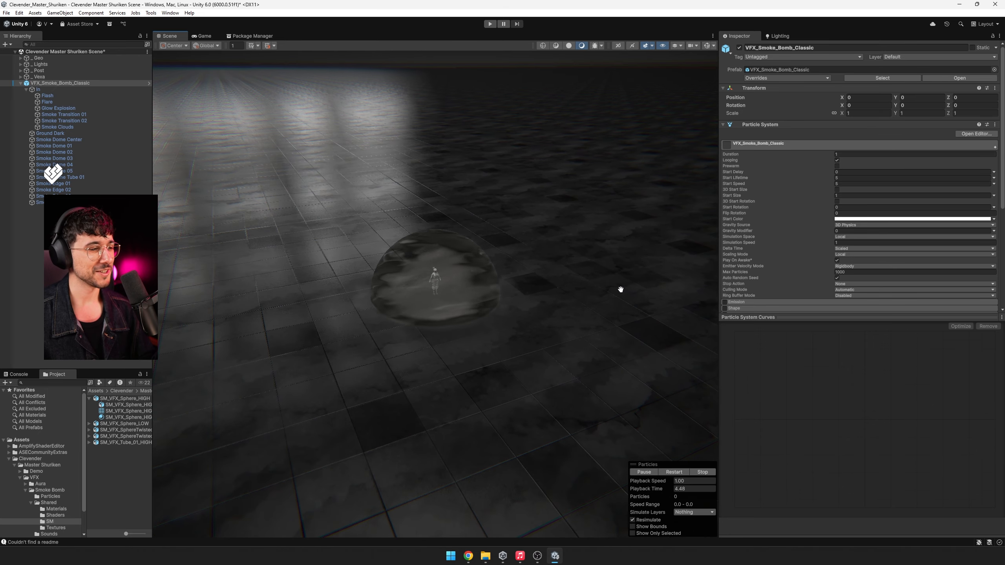
left_click_drag(781, 317, 792, 460)
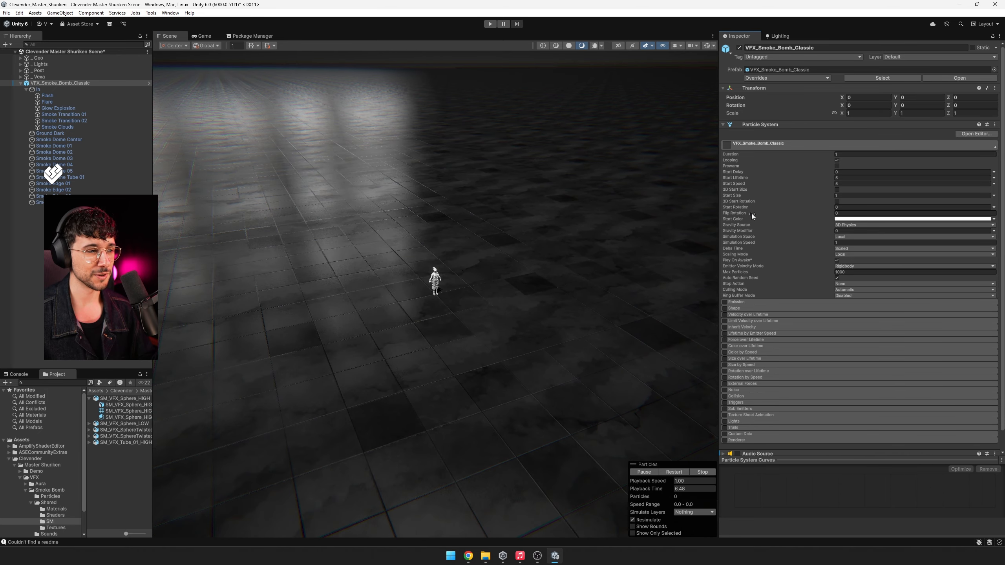